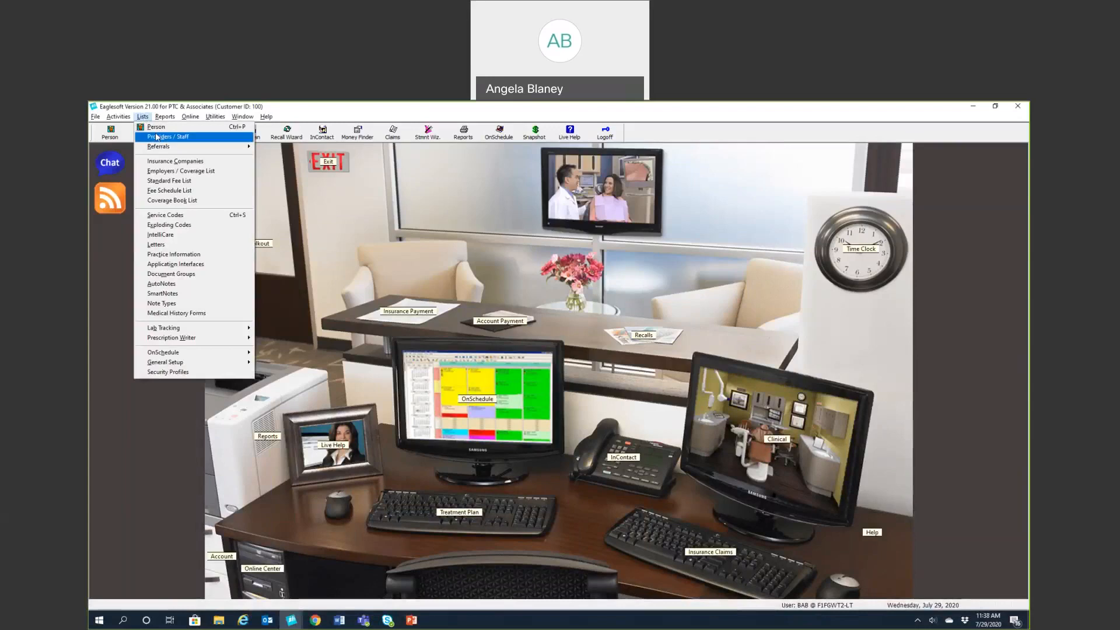
# Open a blank New Provider / Staff form from the Lists > Providers / Staff list
pyautogui.click(159, 137)
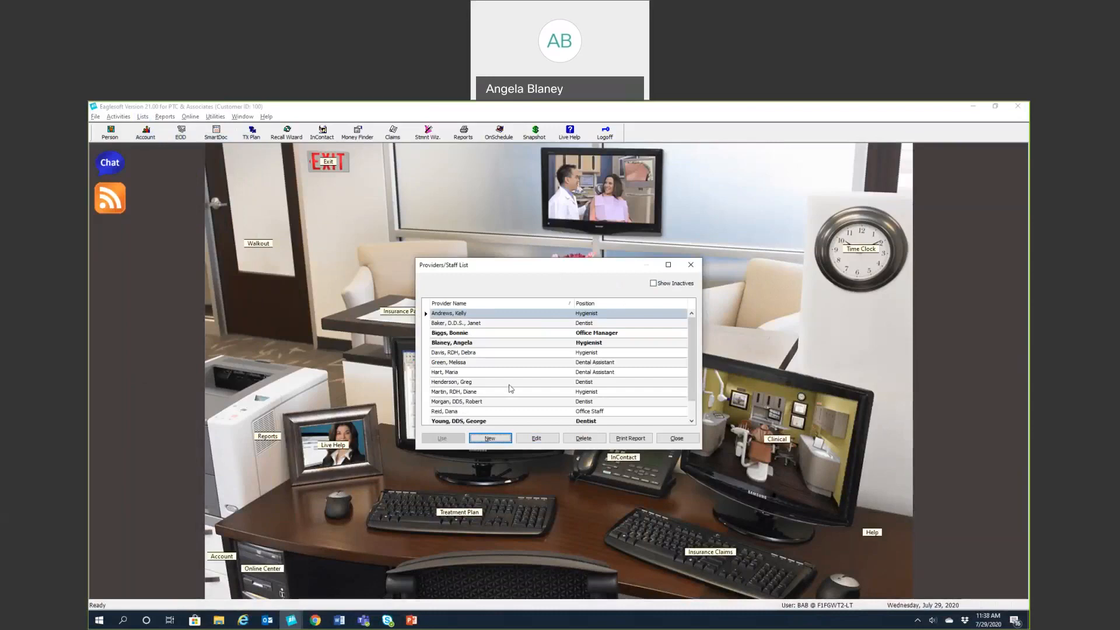
pyautogui.click(489, 439)
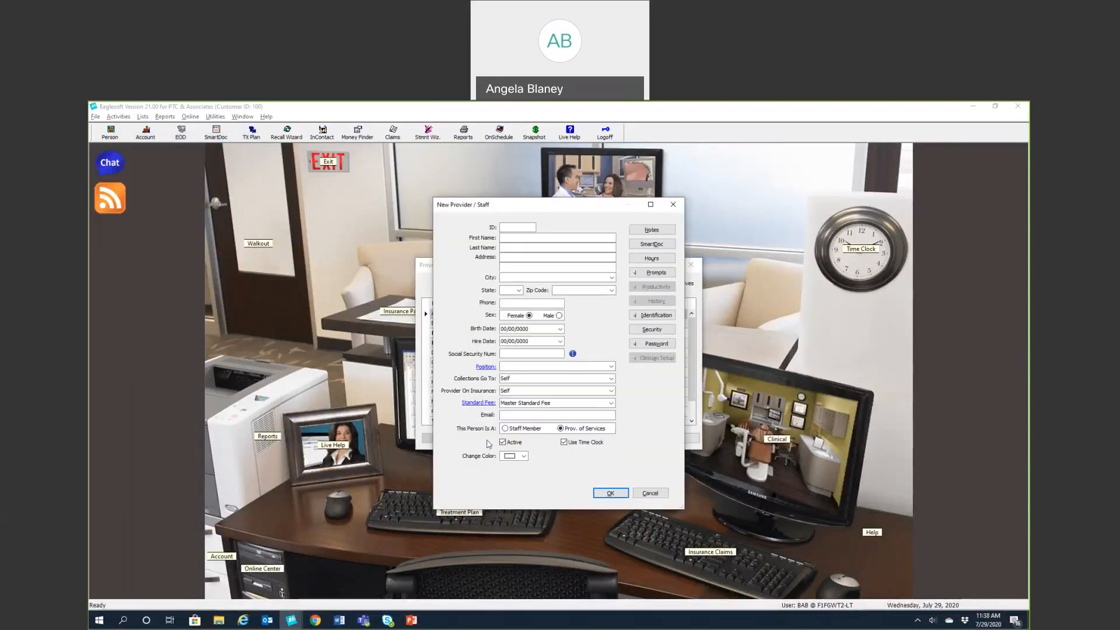
# Enter the provider's ID and full name, set sex to Male and hire date 7/29/2020
pyautogui.click(669, 145)
pyautogui.click(515, 227)
pyautogui.click(517, 237)
pyautogui.click(559, 316)
pyautogui.click(560, 341)
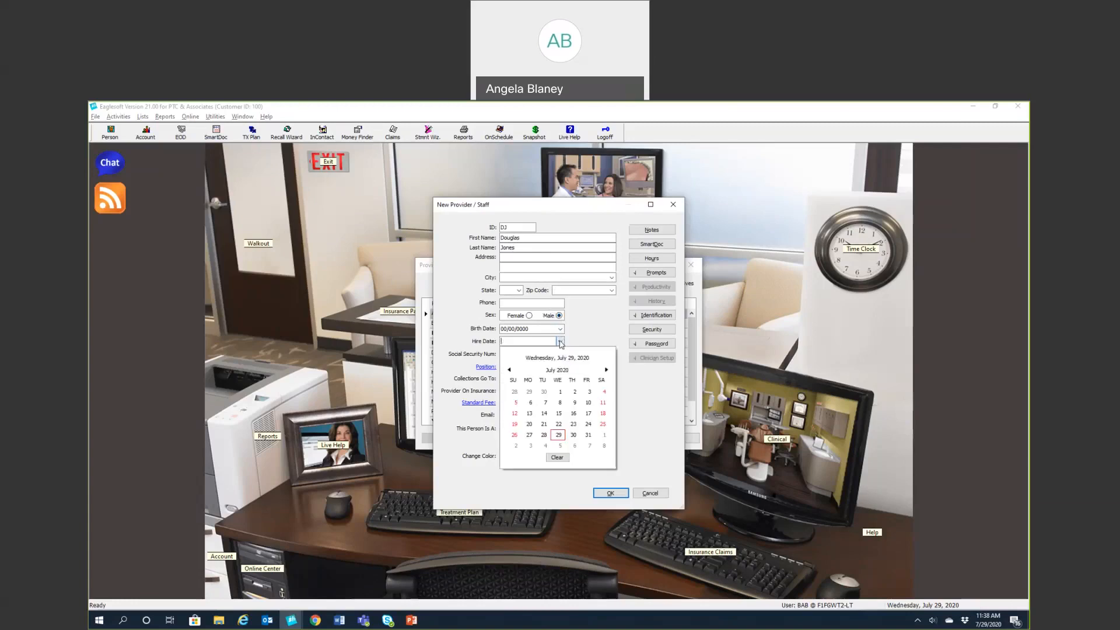
pyautogui.click(559, 435)
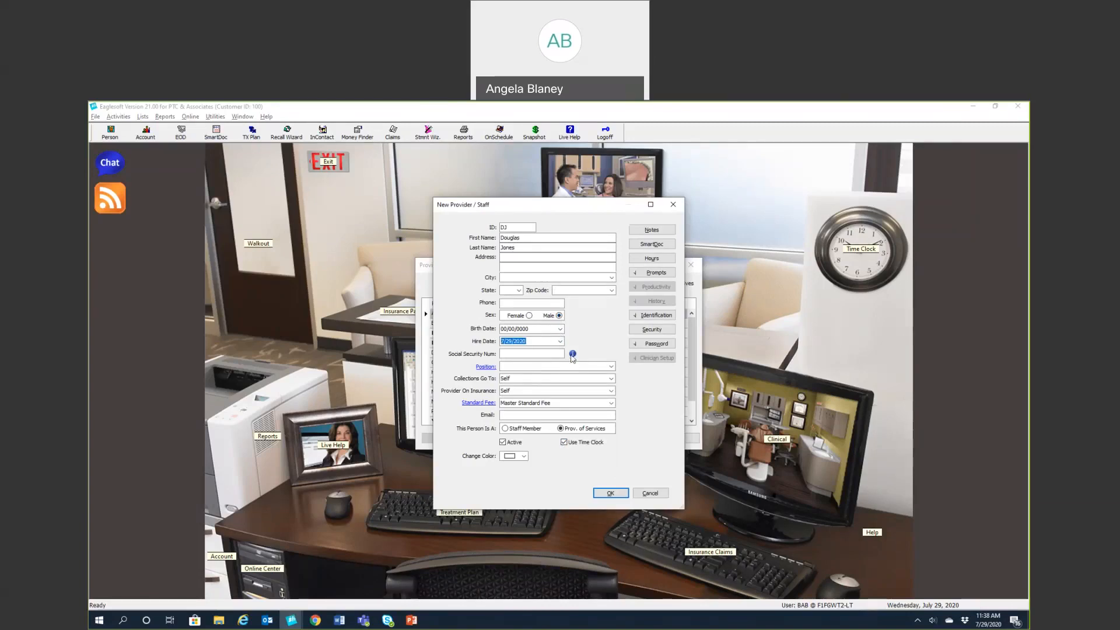
# Enter the provider's social security number and set the position to Dentist
pyautogui.click(545, 353)
pyautogui.write('444444444')
pyautogui.click(583, 367)
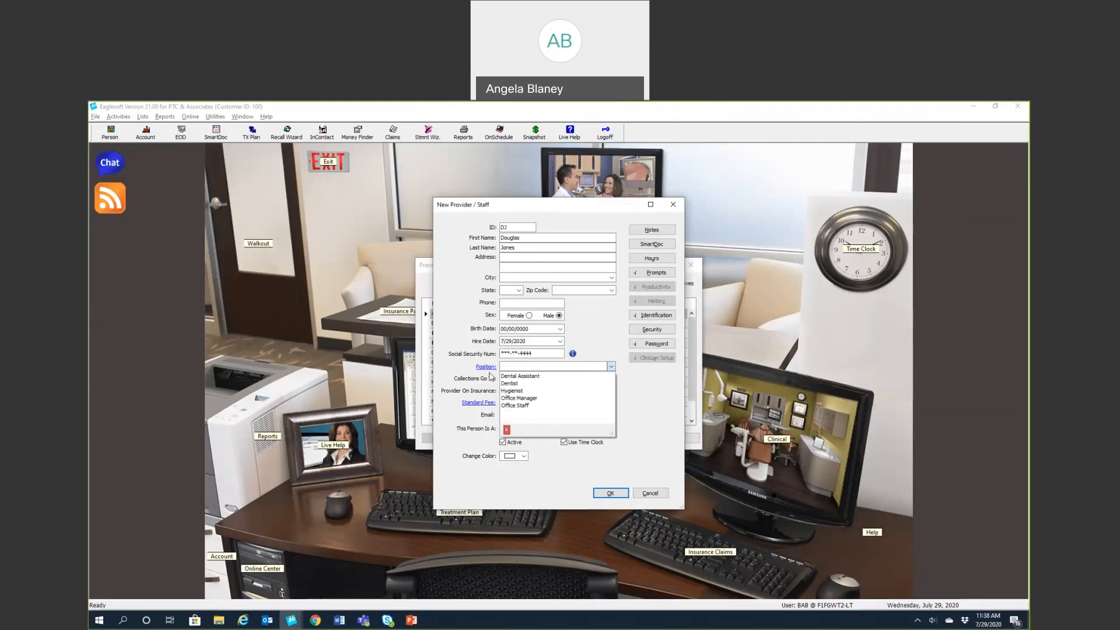
pyautogui.click(509, 383)
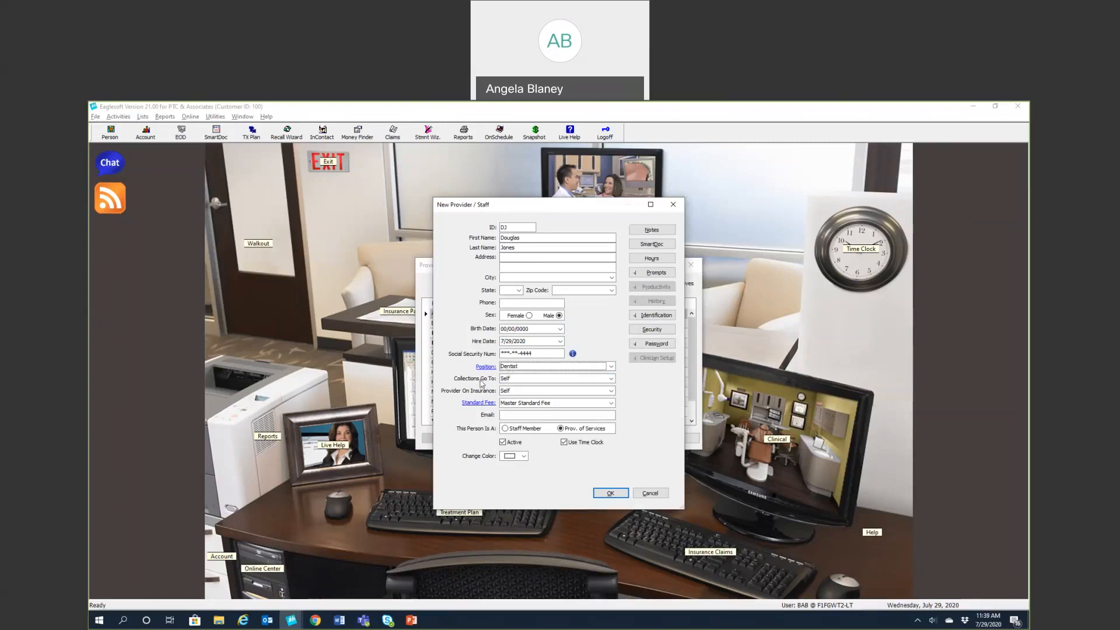
# Keep Collections Go To and Provider On Insurance set to Self, with position still Dentist
pyautogui.click(611, 379)
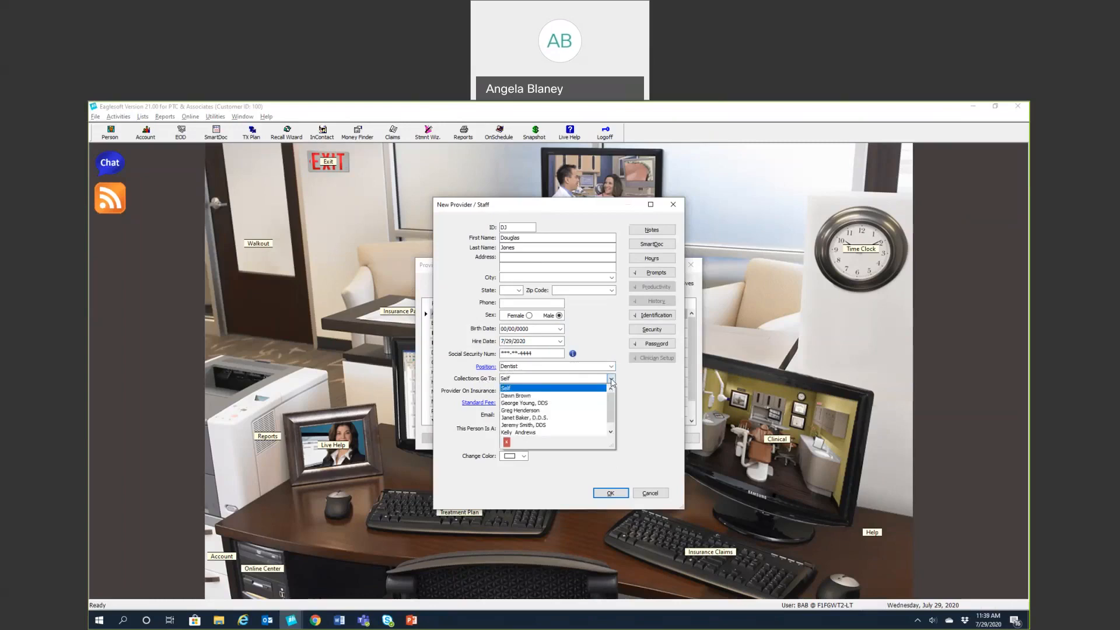
pyautogui.click(611, 380)
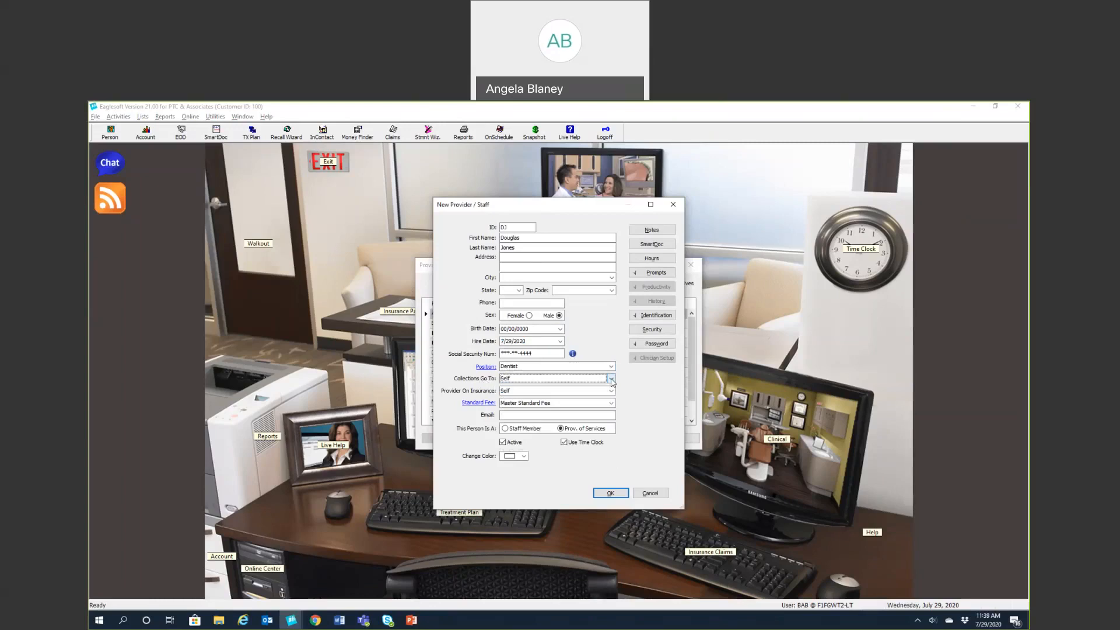
pyautogui.click(611, 380)
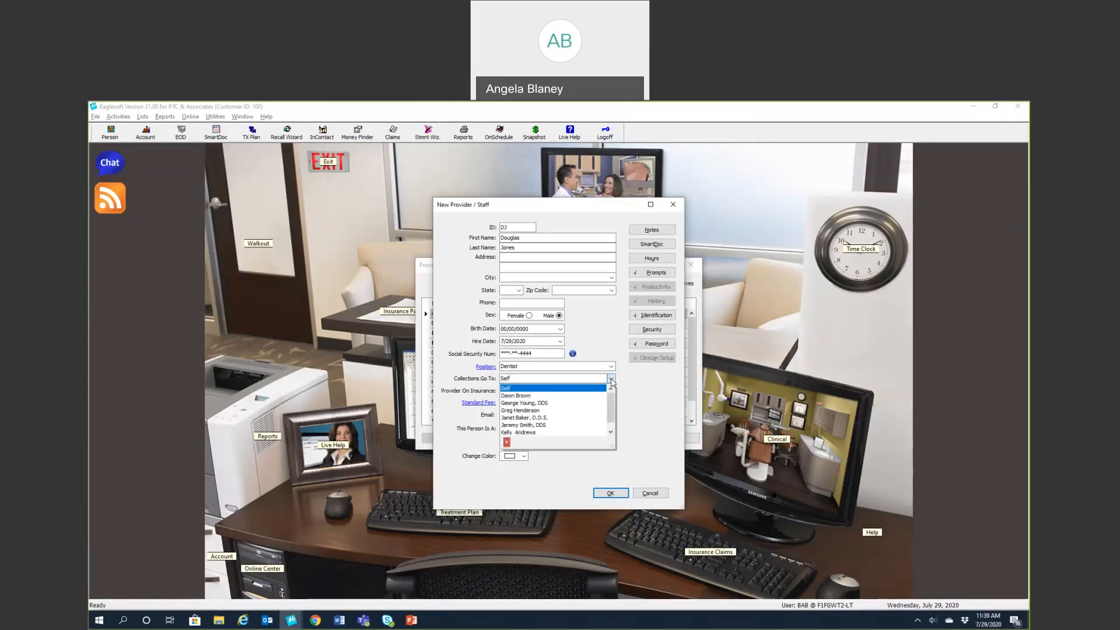
pyautogui.click(611, 379)
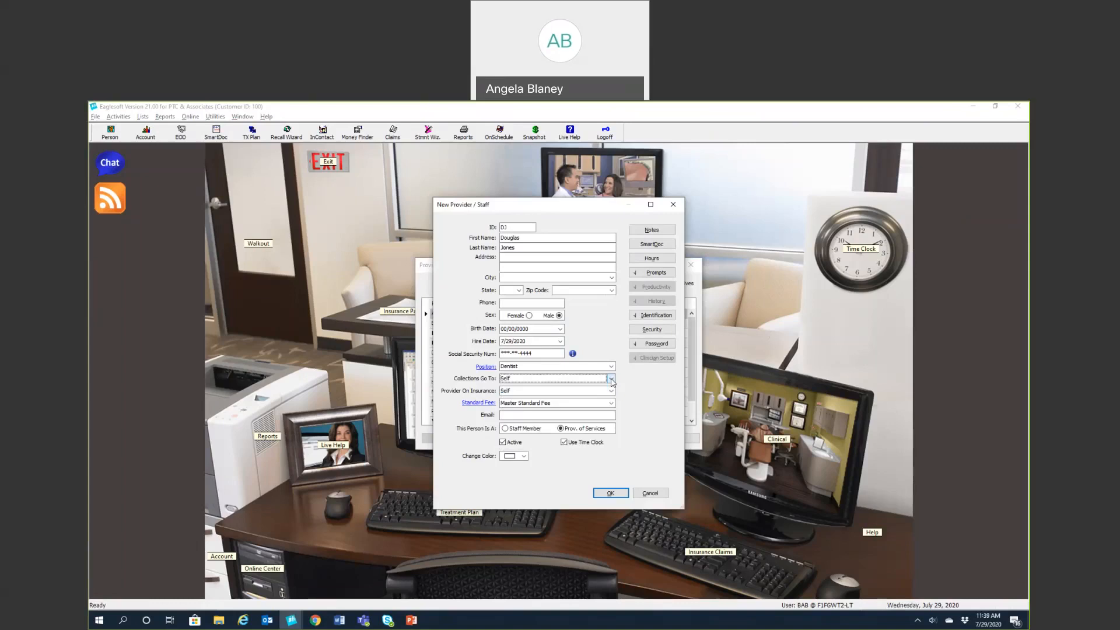
pyautogui.click(611, 379)
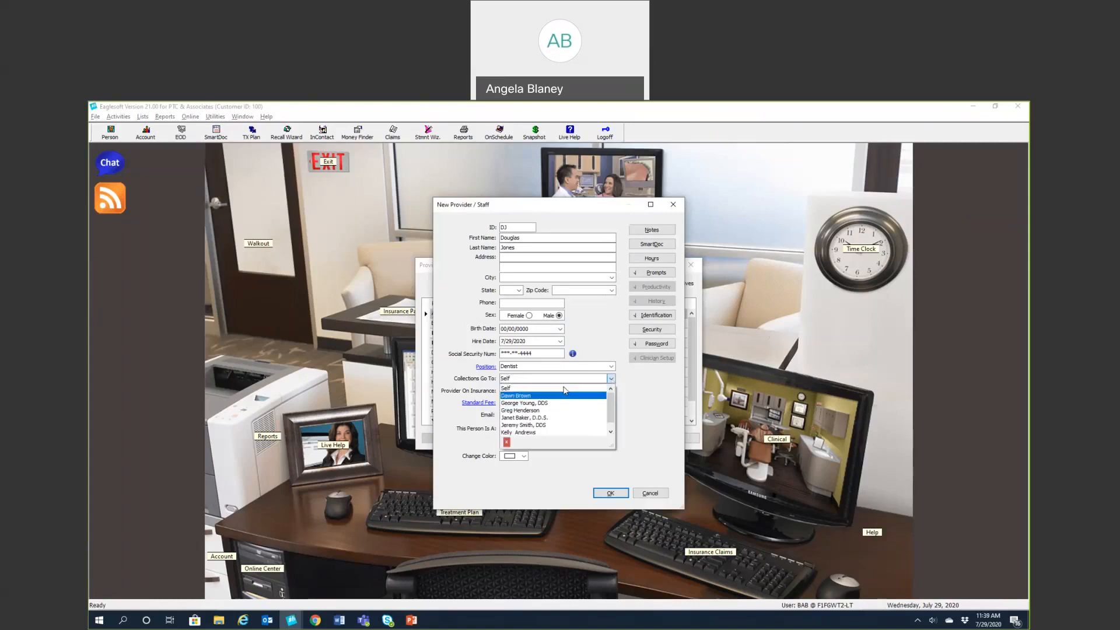
pyautogui.click(610, 366)
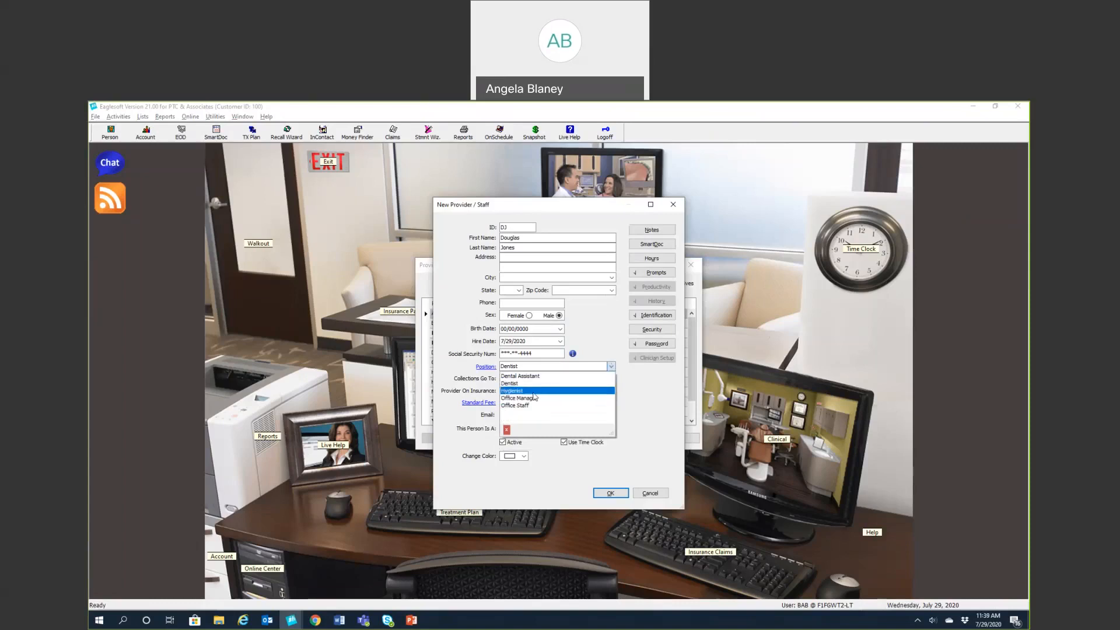
pyautogui.click(517, 384)
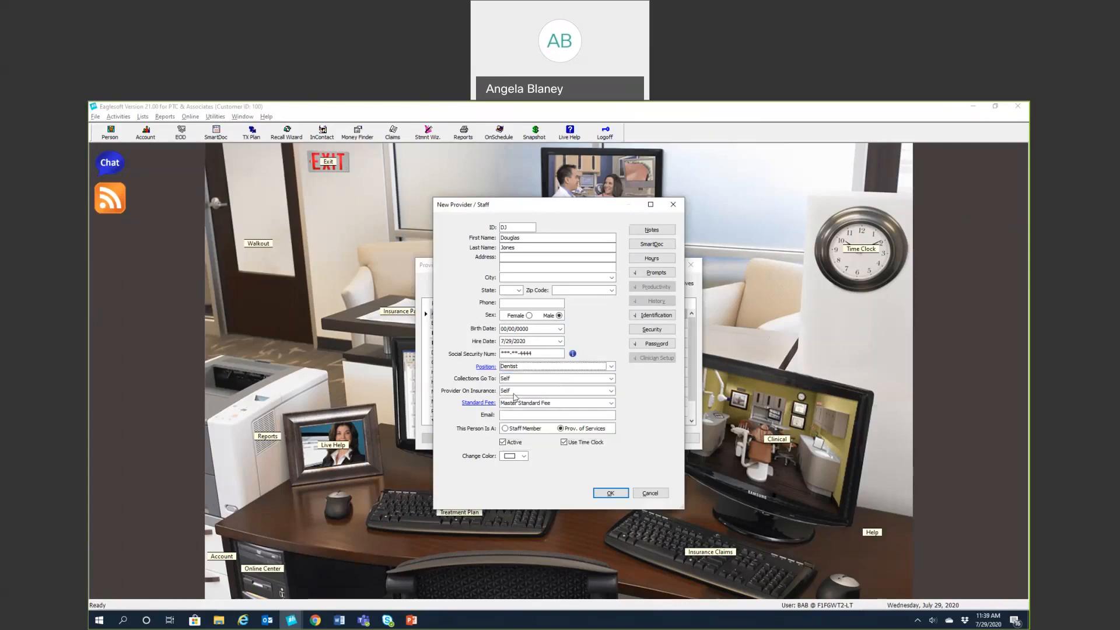
pyautogui.click(610, 392)
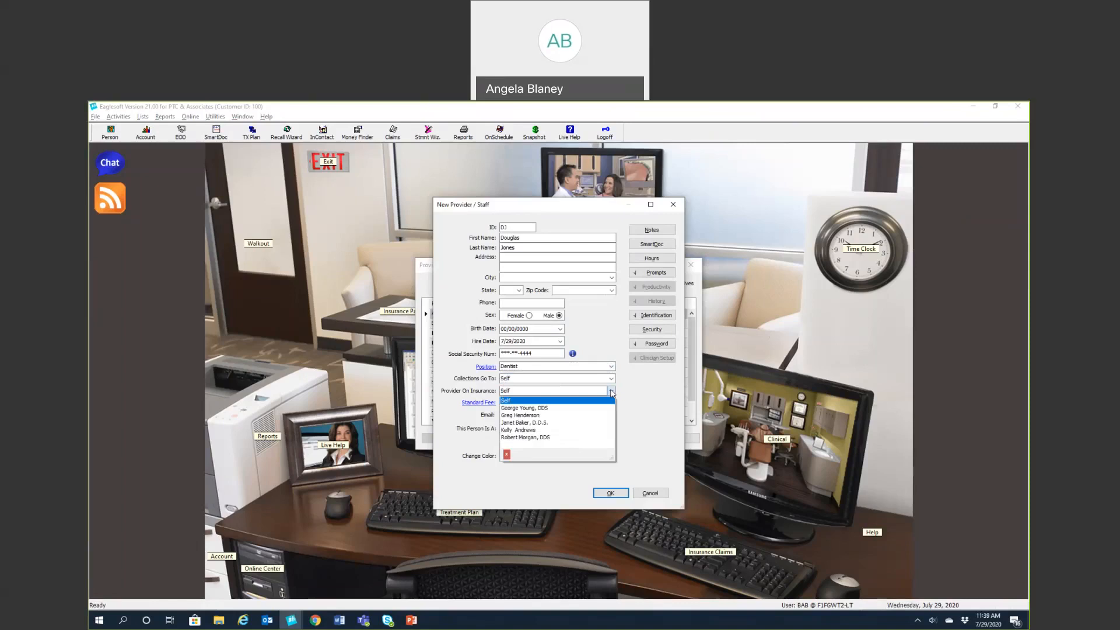
pyautogui.click(612, 393)
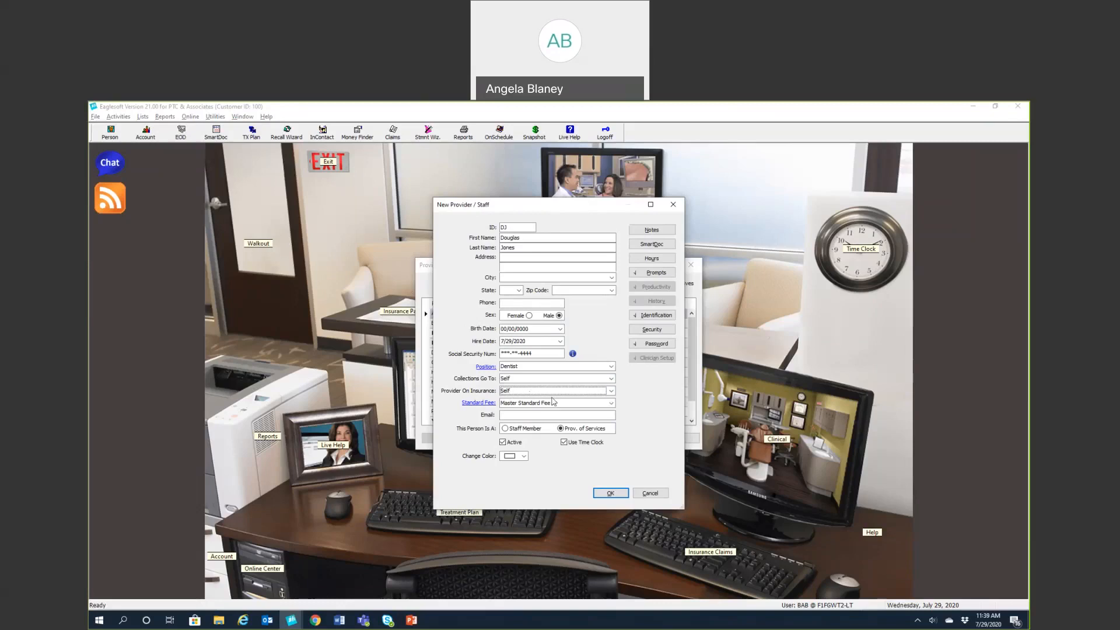
pyautogui.click(610, 405)
# Keep the Master Standard Fee schedule and set the provider's colour to Lime
pyautogui.click(612, 404)
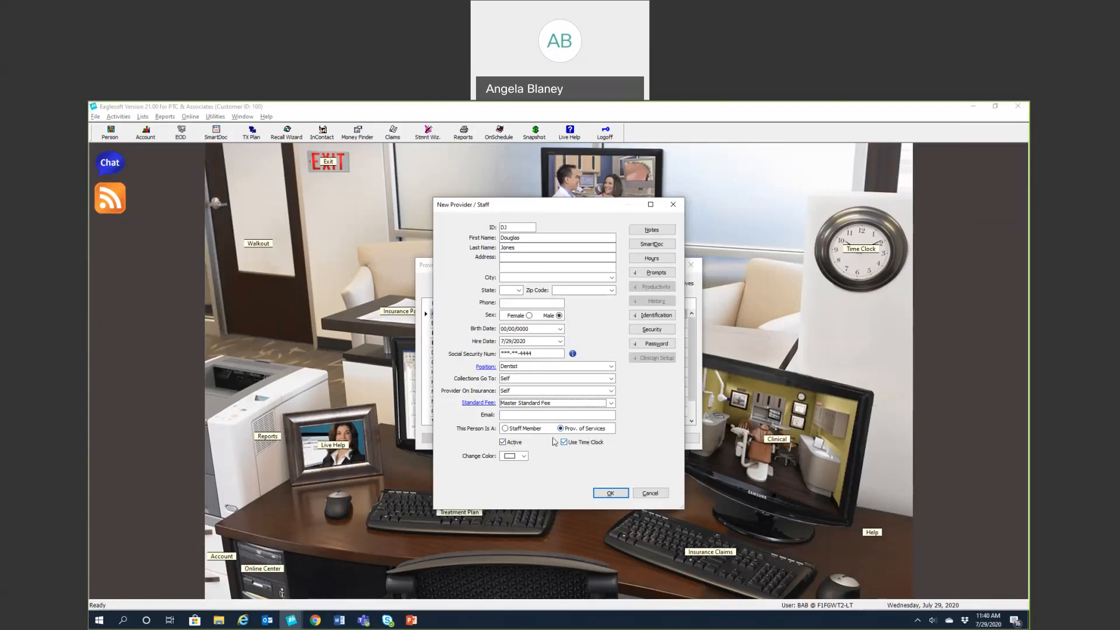
pyautogui.click(524, 457)
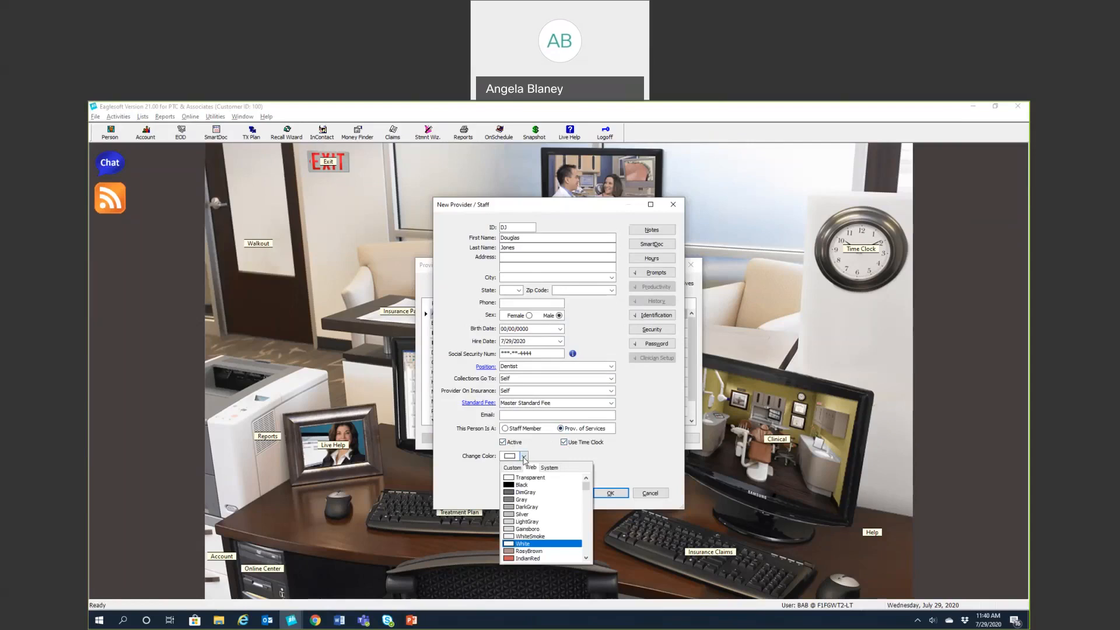
pyautogui.scroll(-16, 522, 525)
pyautogui.scroll(-7, 522, 525)
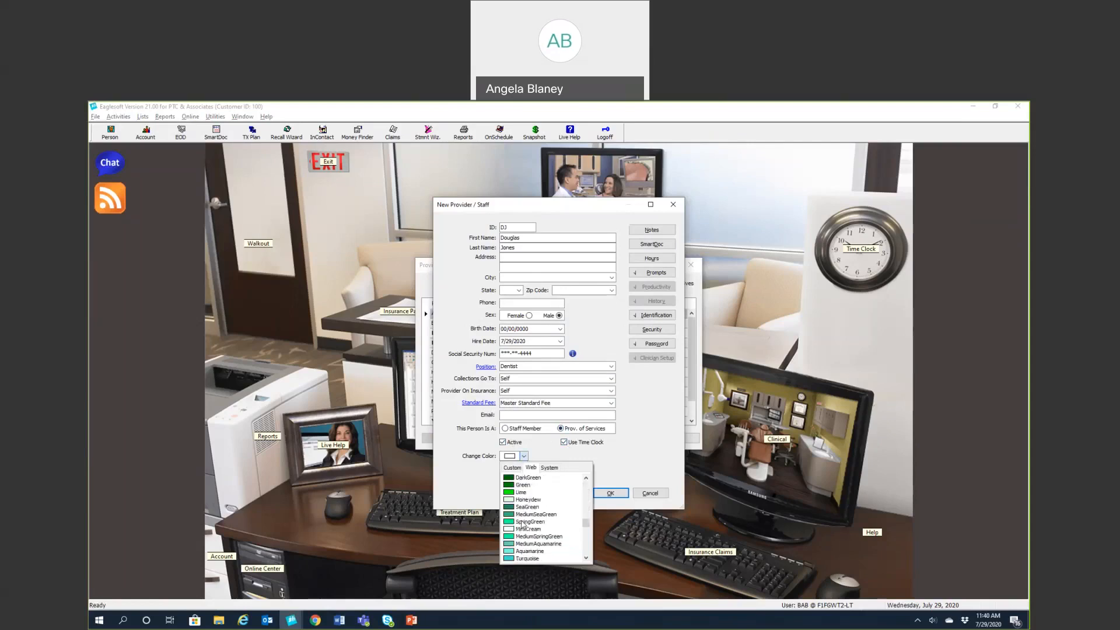
pyautogui.click(522, 492)
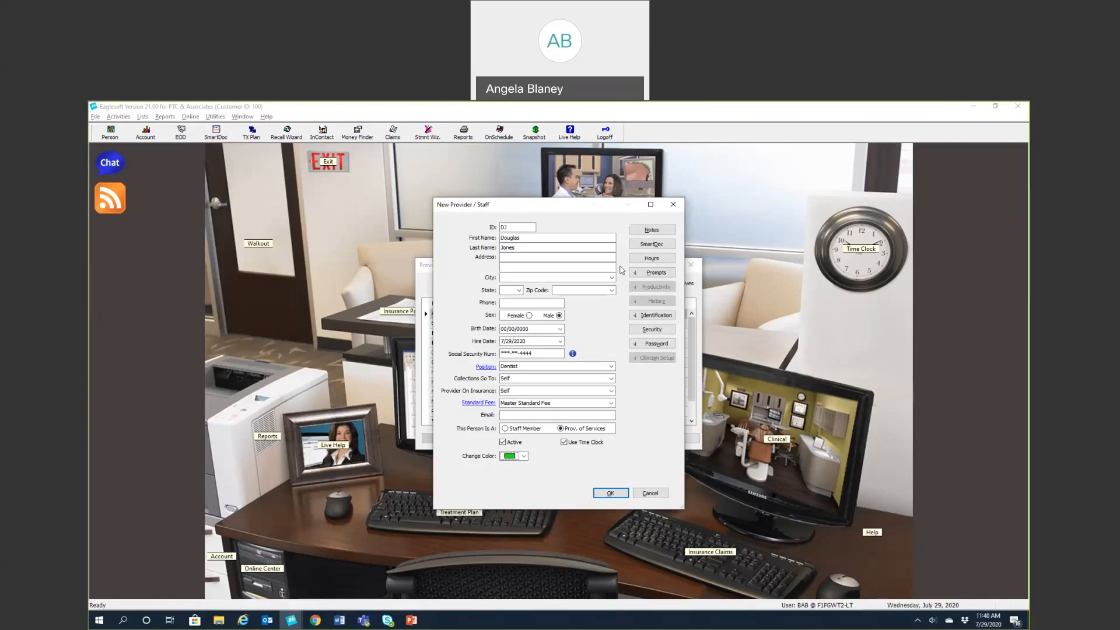
pyautogui.click(647, 233)
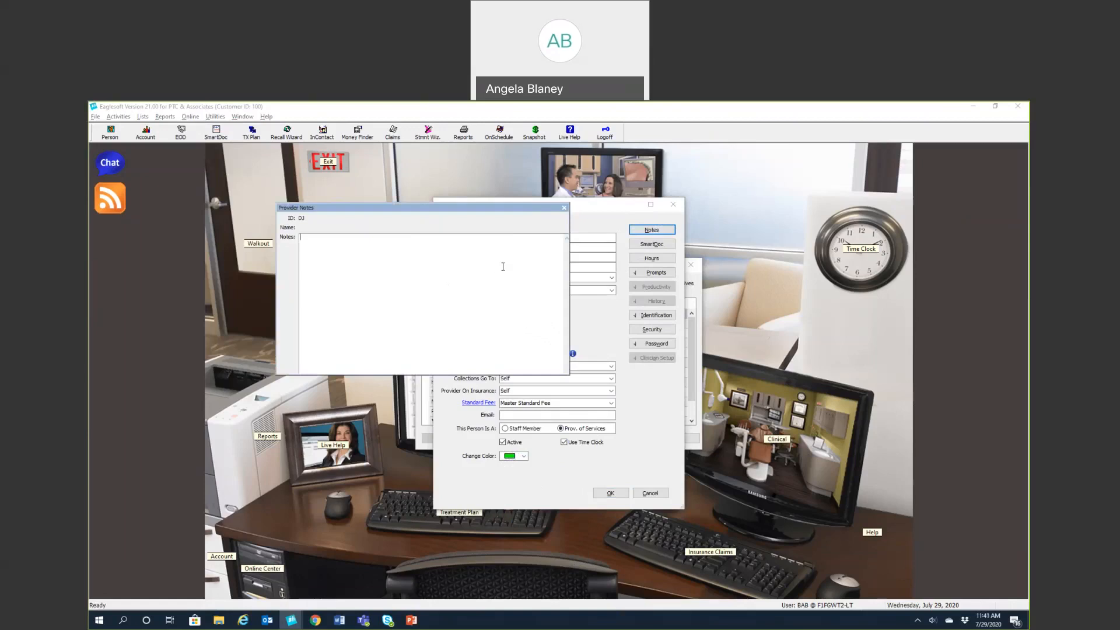
pyautogui.click(565, 208)
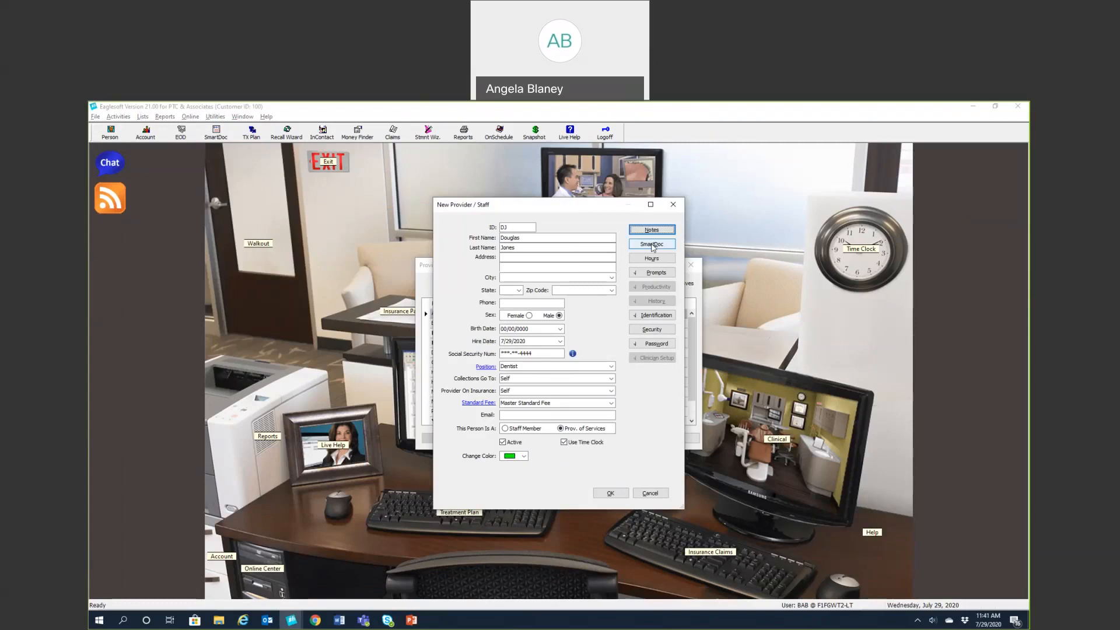
pyautogui.click(651, 261)
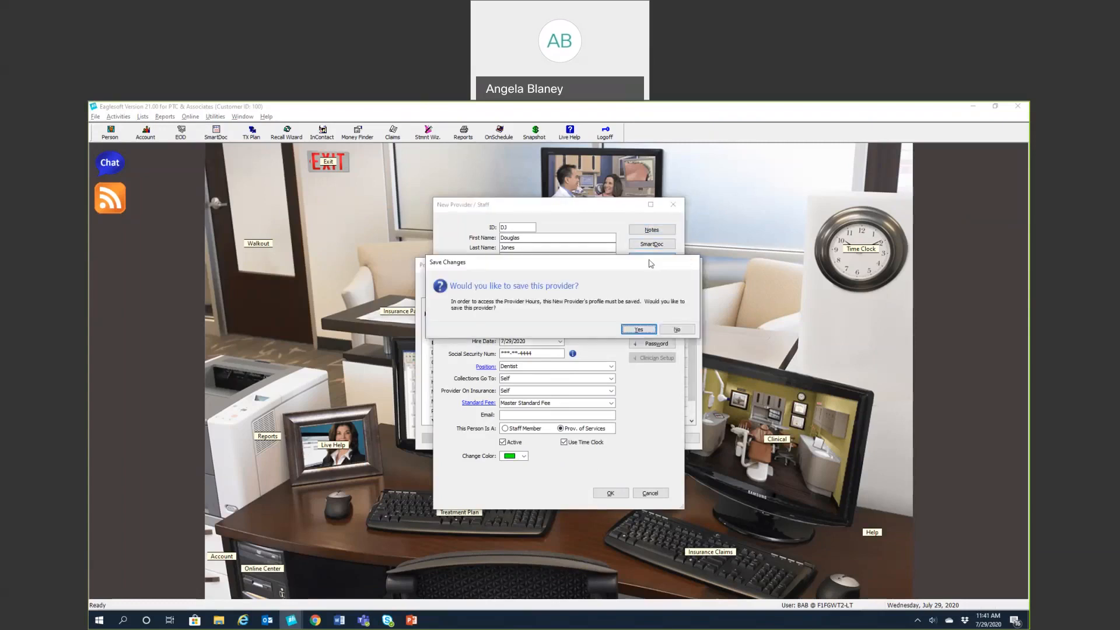
pyautogui.click(642, 329)
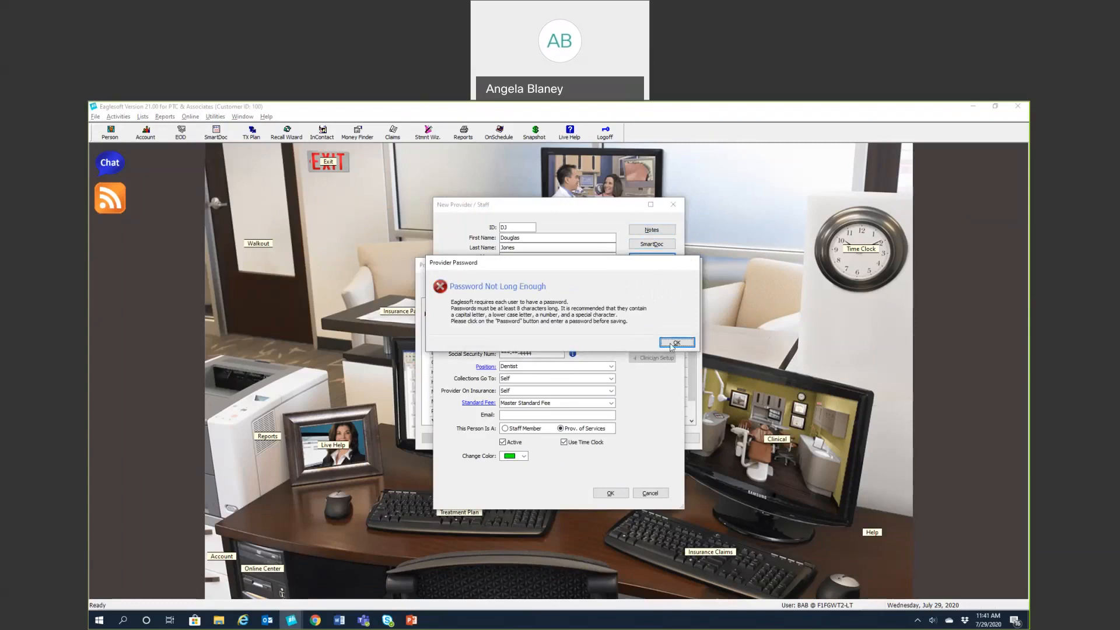
pyautogui.click(672, 345)
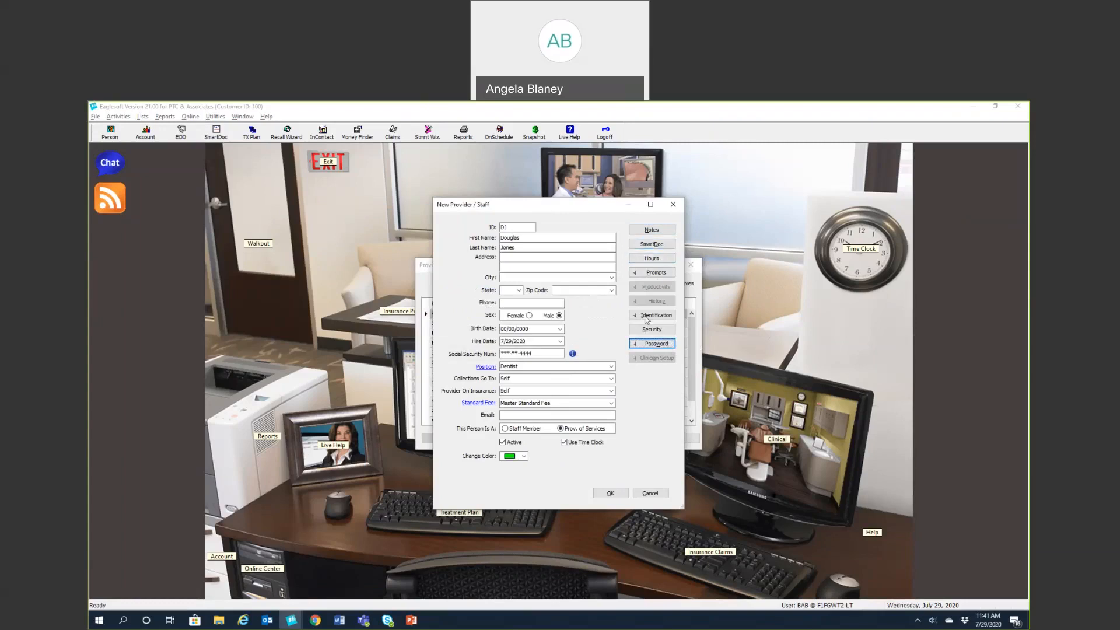
pyautogui.click(647, 318)
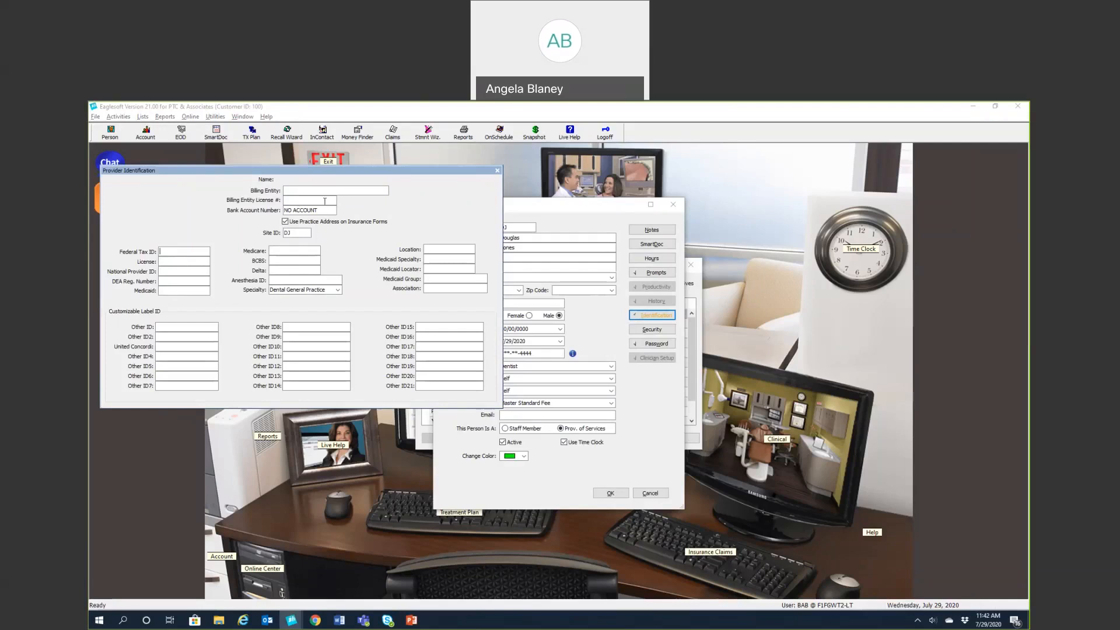
pyautogui.click(497, 171)
# Save the new provider when prompted and dismiss the password-too-short warning
pyautogui.click(639, 330)
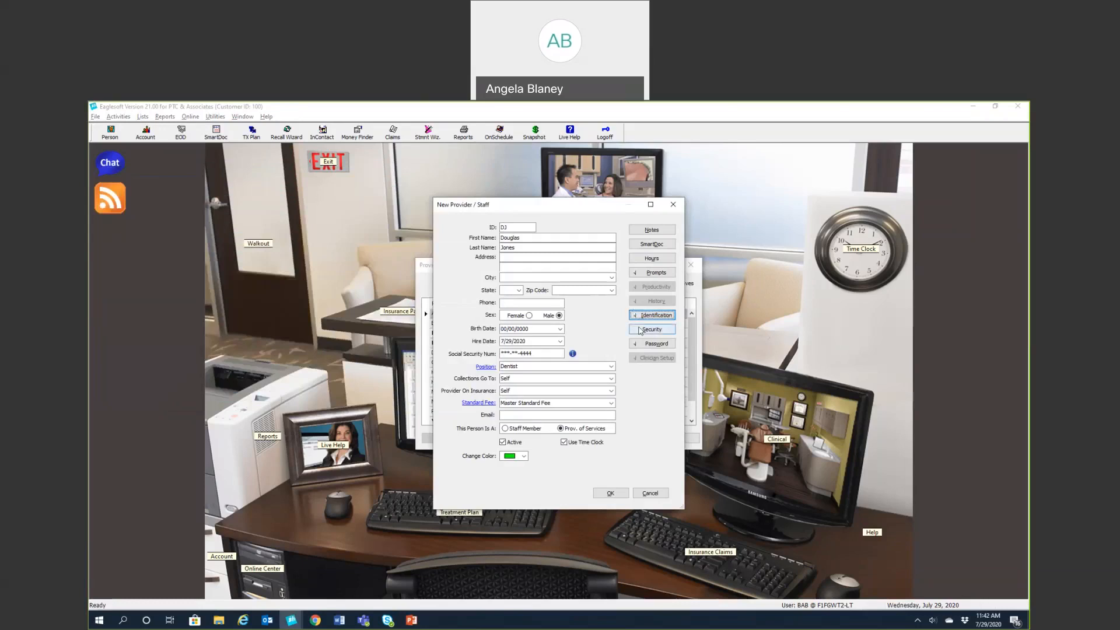
pyautogui.click(639, 323)
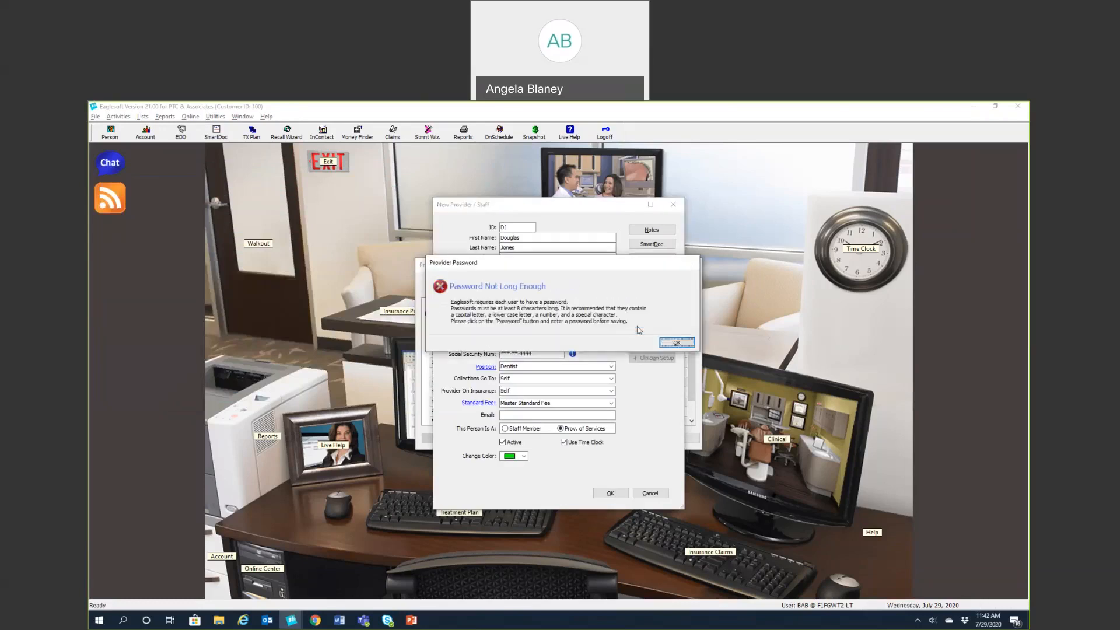
pyautogui.click(677, 344)
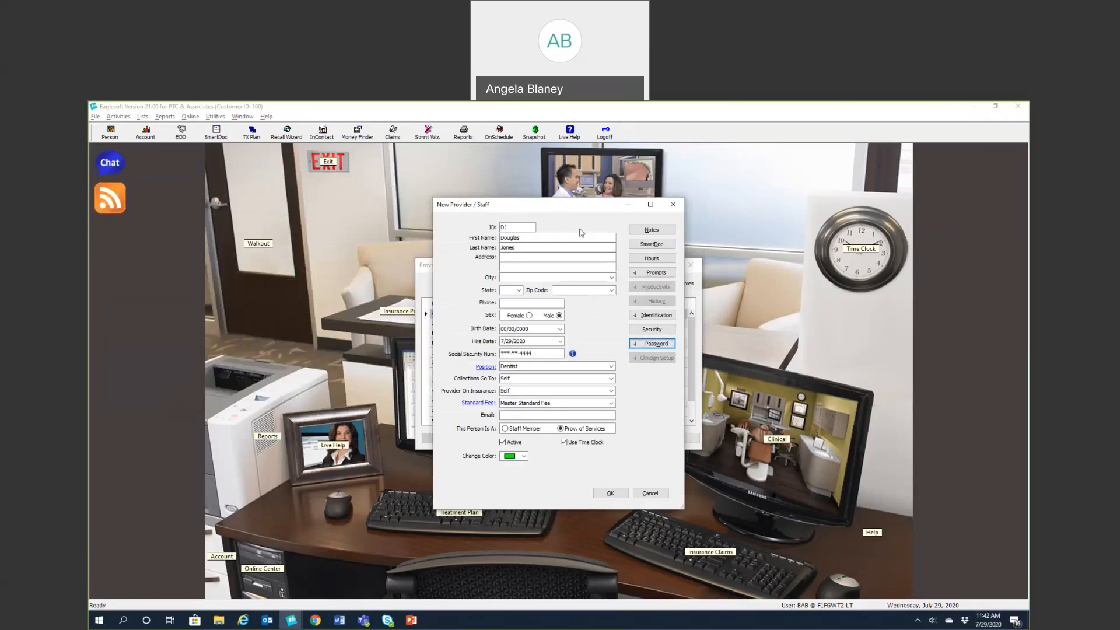
pyautogui.click(640, 345)
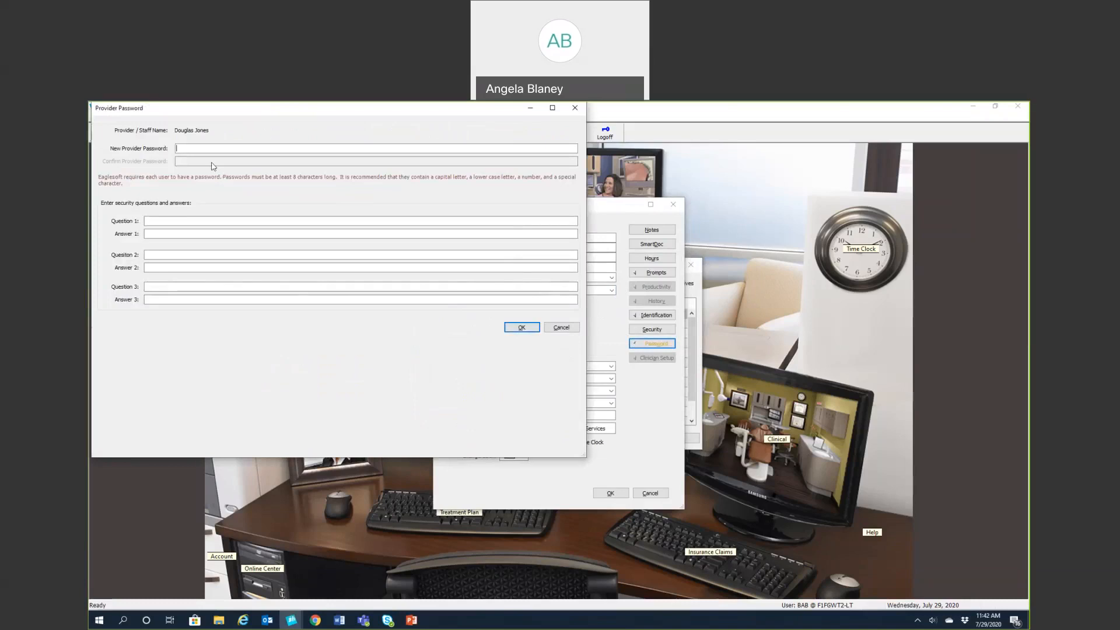
# Enter and confirm the login password and answer three security questions
pyautogui.write('*')
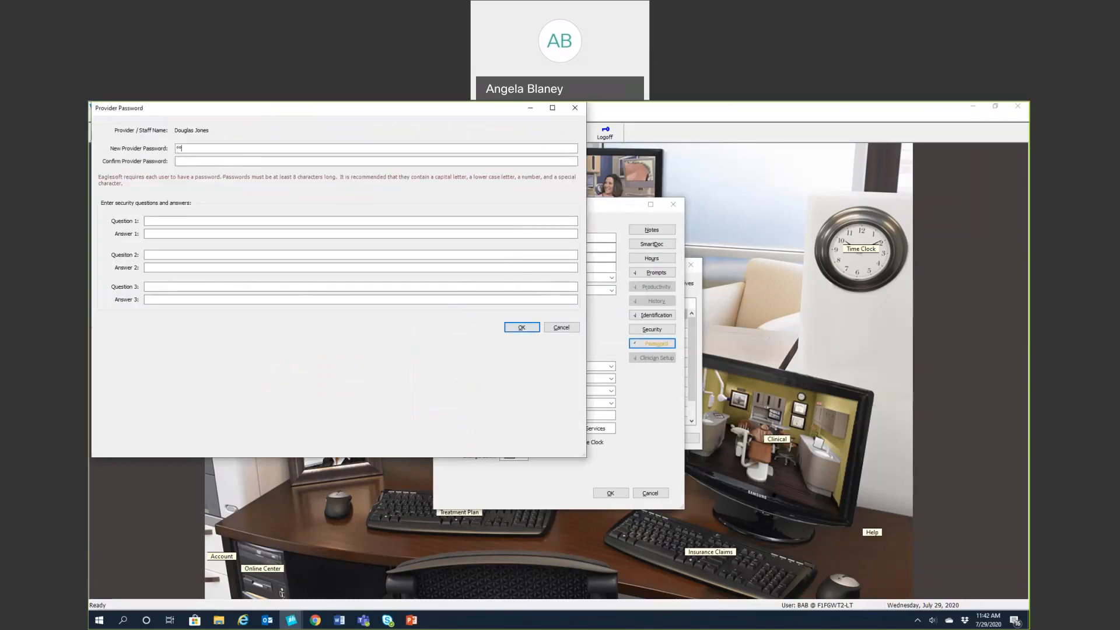
pyautogui.write('*****************')
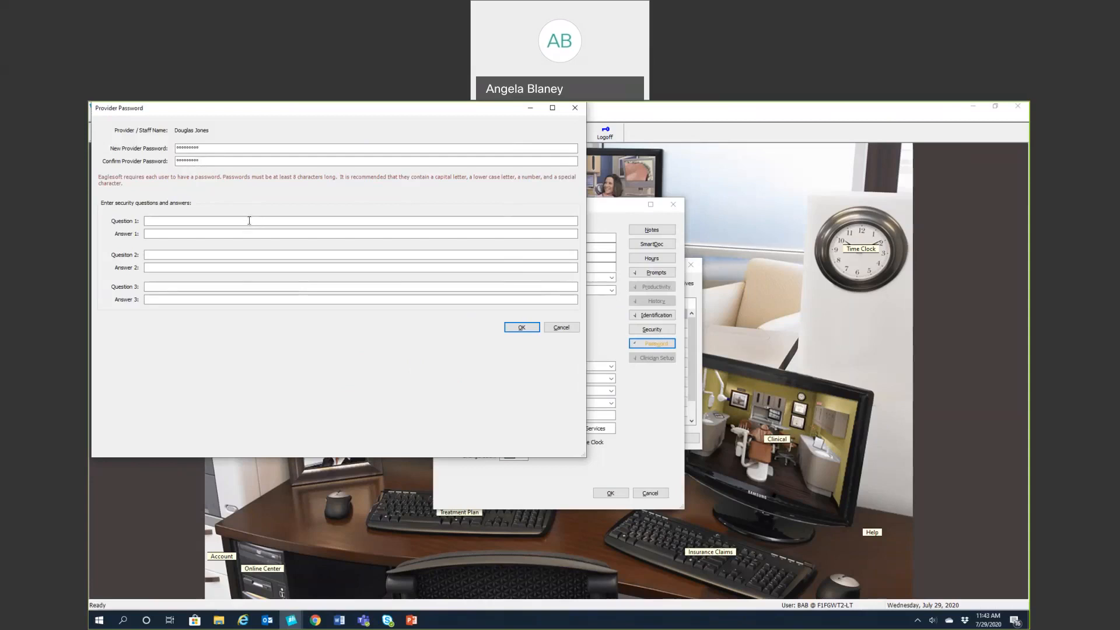
pyautogui.write('1')
pyautogui.press('Tab')
pyautogui.write('1')
pyautogui.write('2')
pyautogui.press('Tab')
pyautogui.write('2')
pyautogui.write('3')
pyautogui.press('Tab')
pyautogui.click(521, 327)
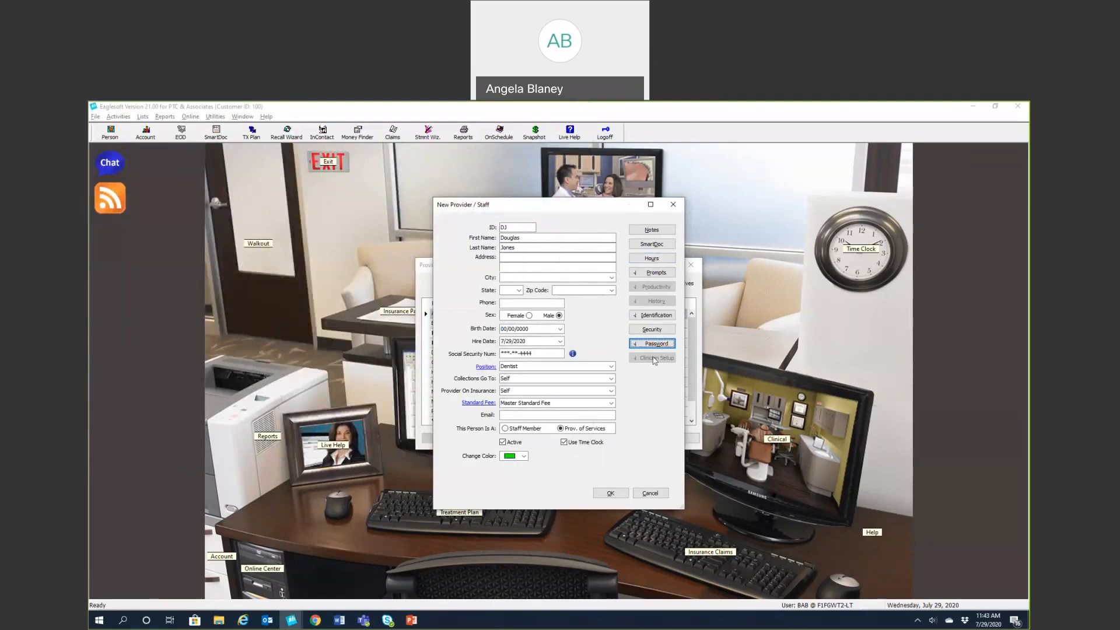
# Save the provider and review the Clinical User profile's Prescription zone permissions
pyautogui.click(652, 331)
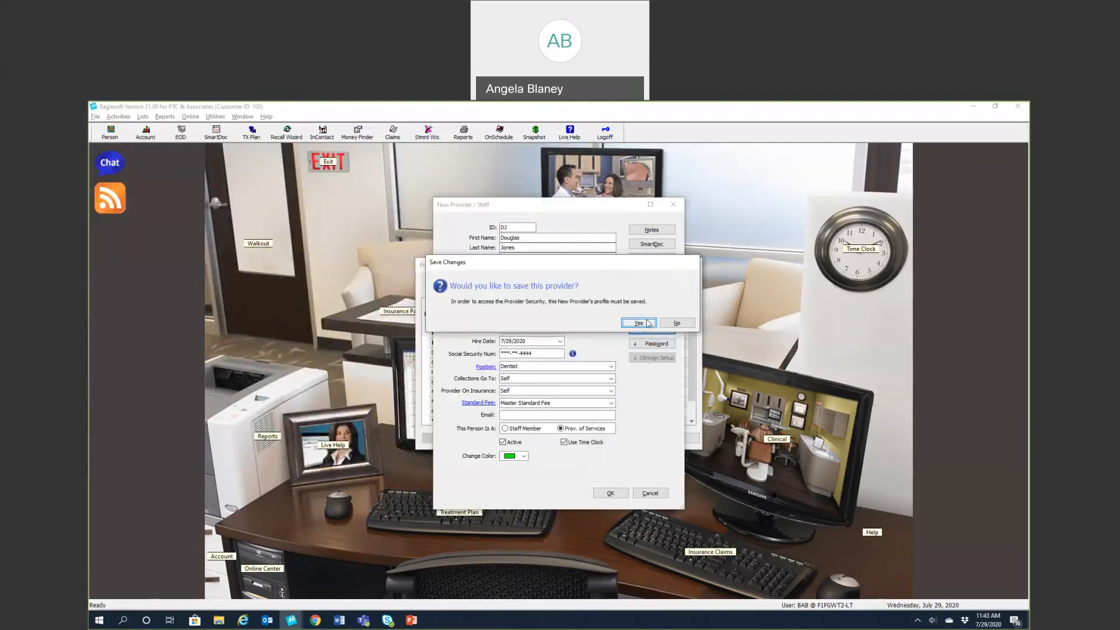
pyautogui.click(639, 323)
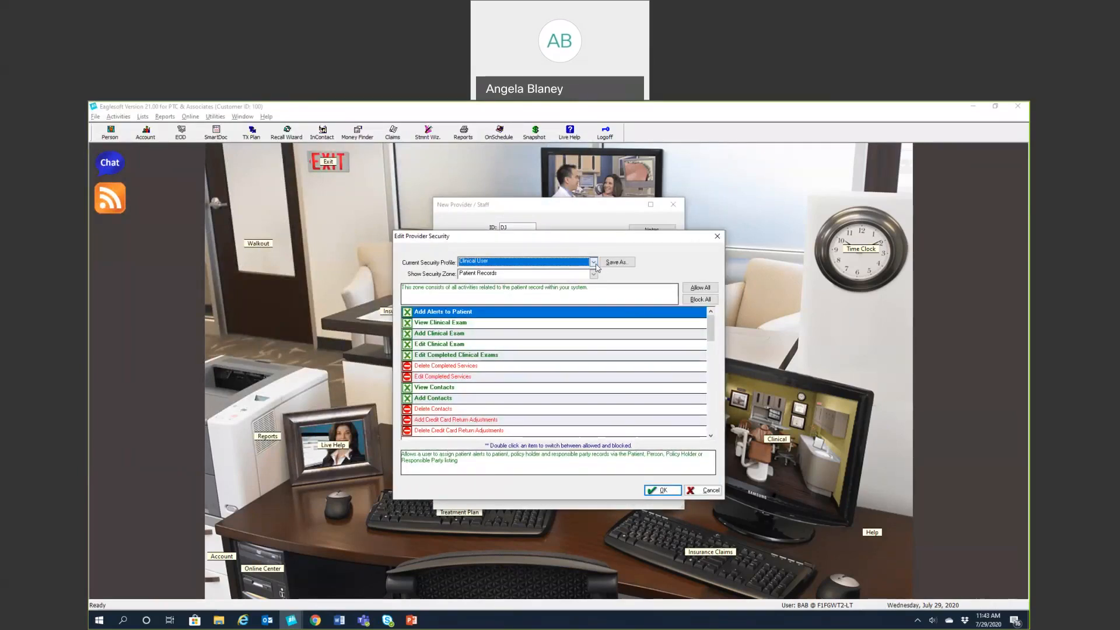
pyautogui.click(593, 263)
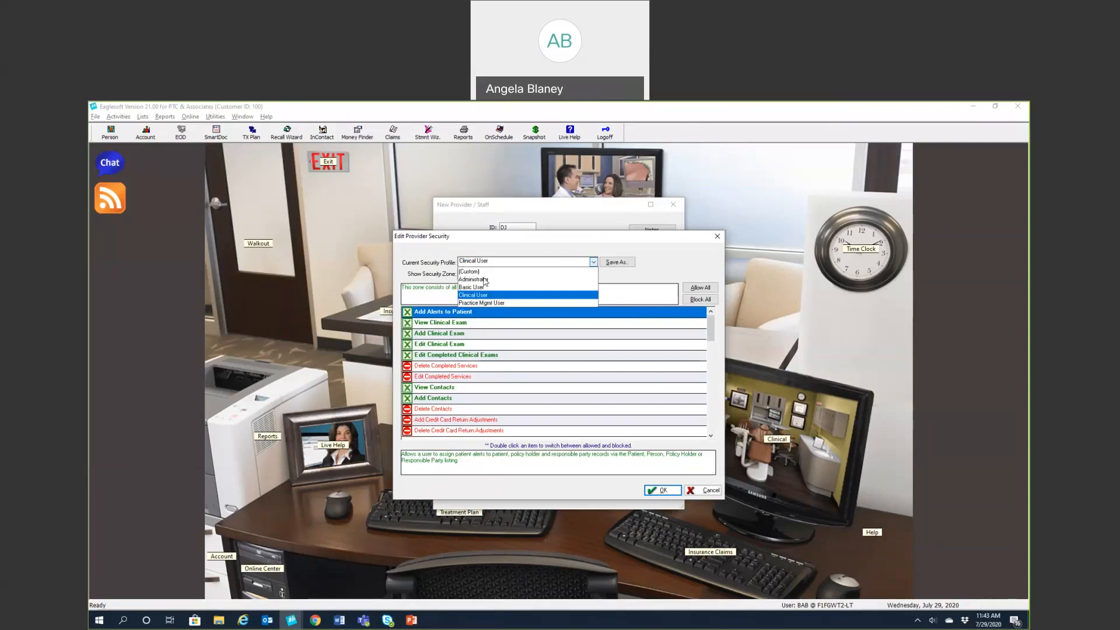
pyautogui.click(497, 253)
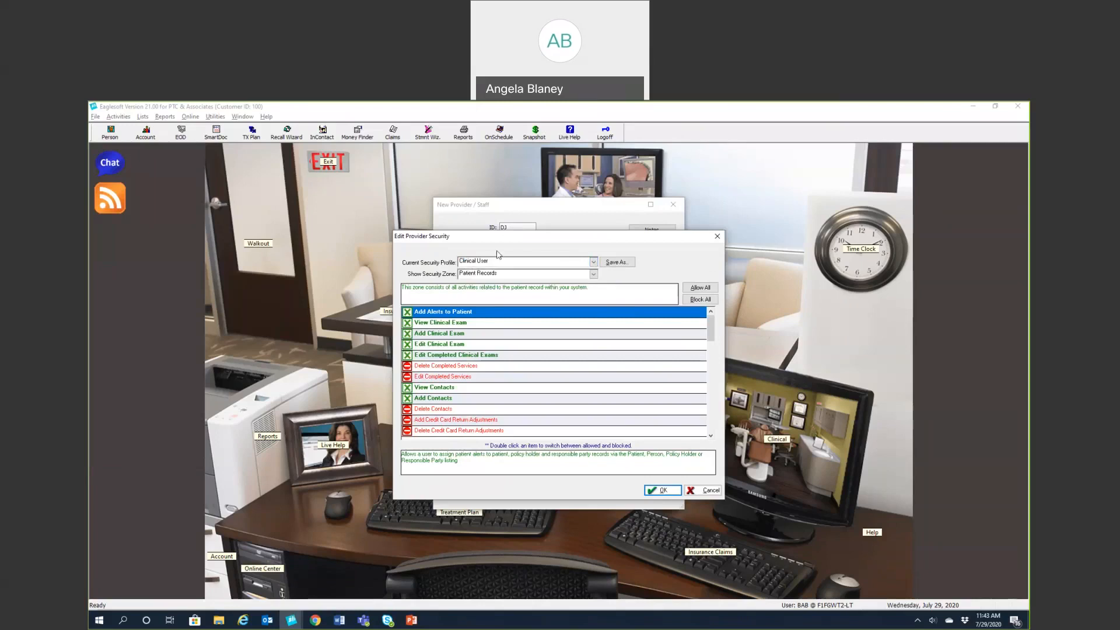
pyautogui.click(593, 274)
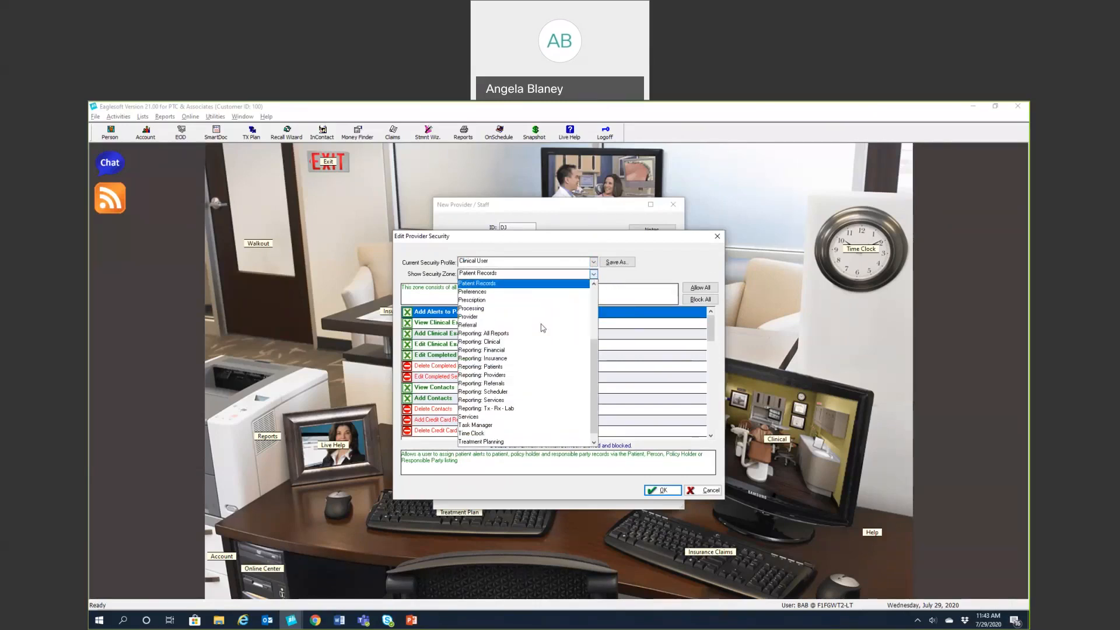
pyautogui.click(472, 300)
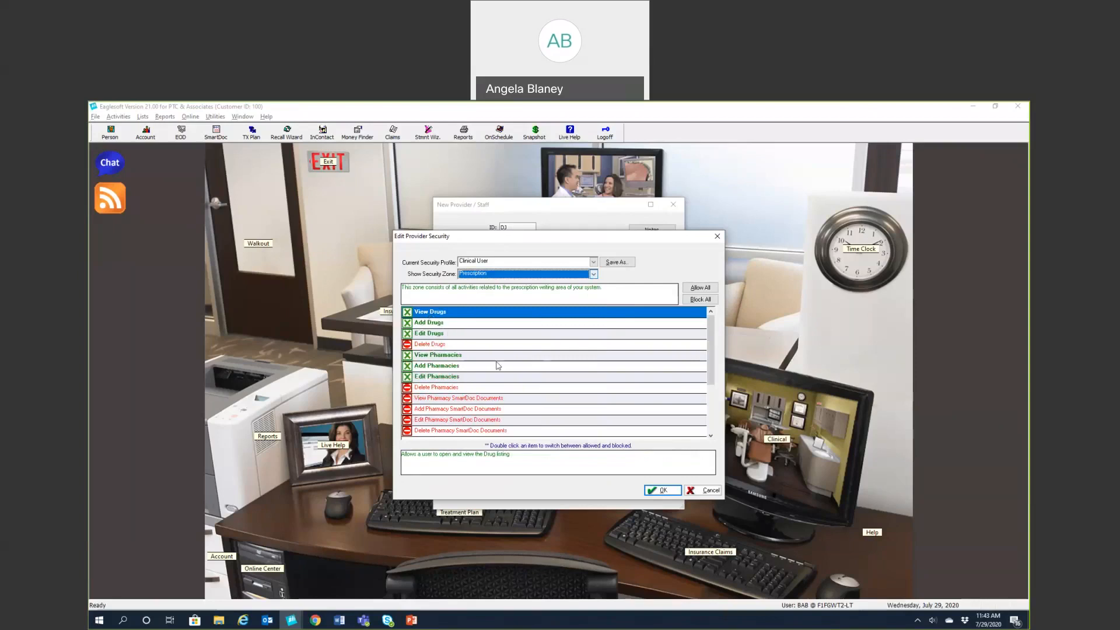
pyautogui.scroll(-2, 498, 366)
pyautogui.click(593, 274)
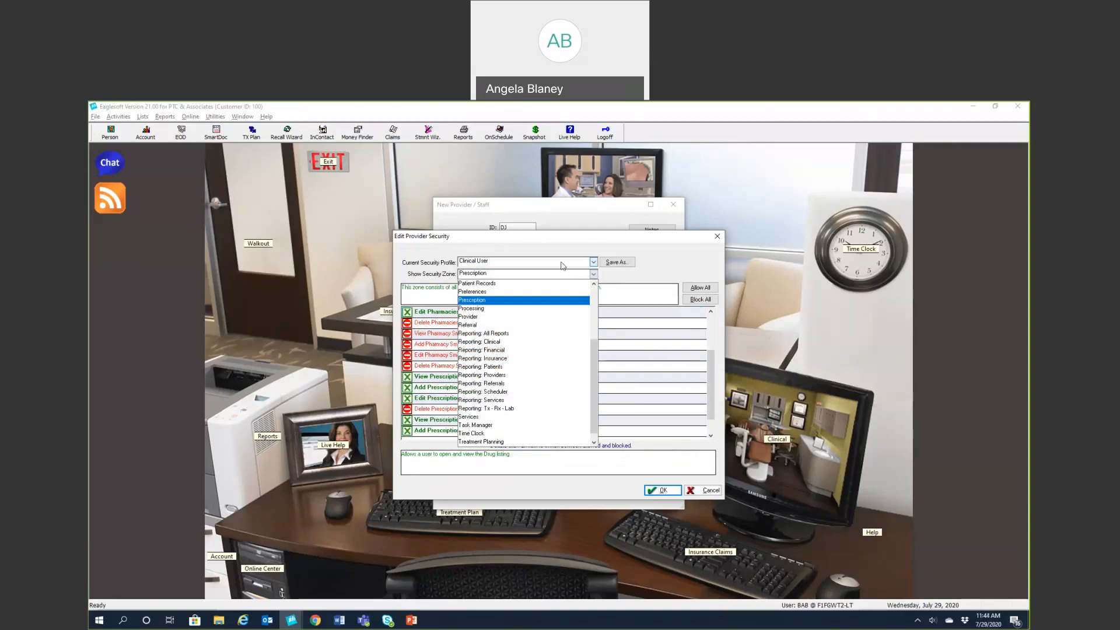
pyautogui.click(593, 262)
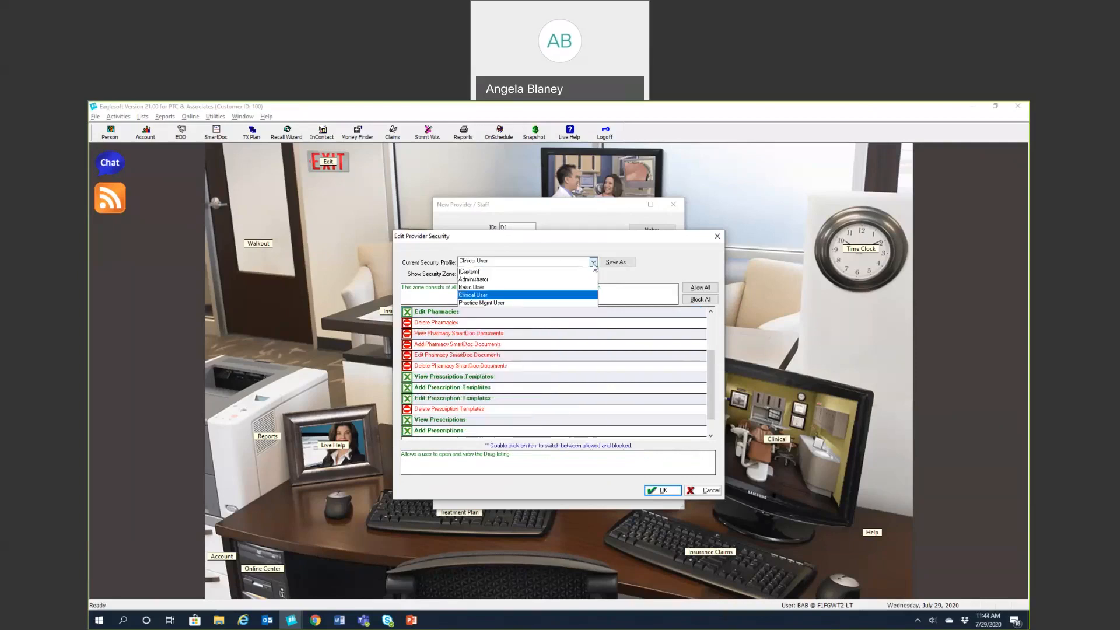
pyautogui.click(493, 295)
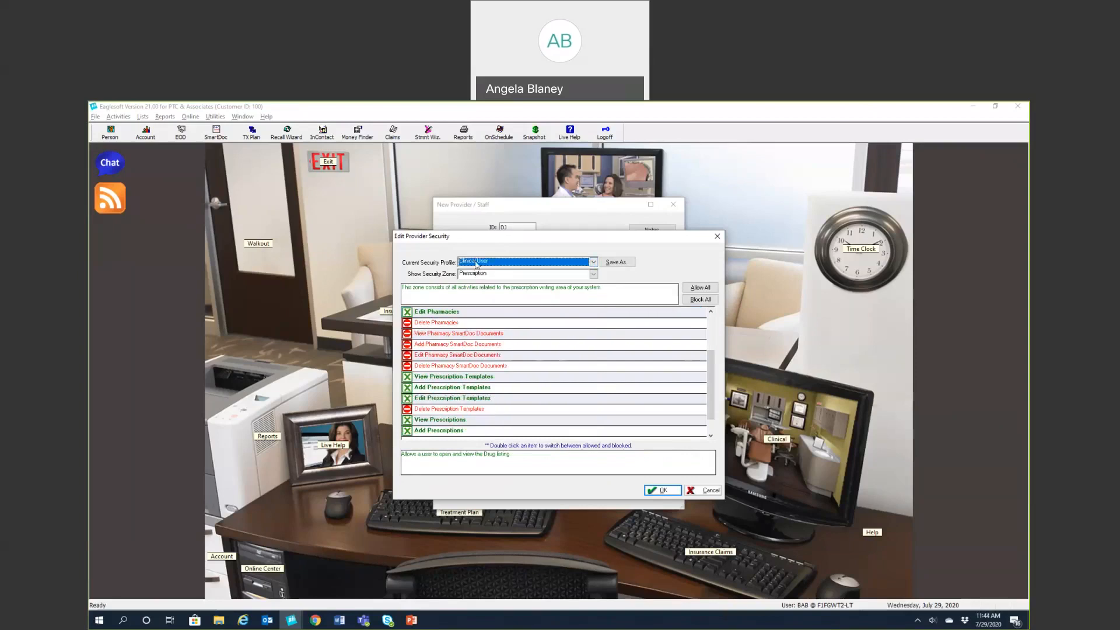
# Toggle Edit Drugs off and back on so it stays allowed, then close security
pyautogui.scroll(-1, 446, 389)
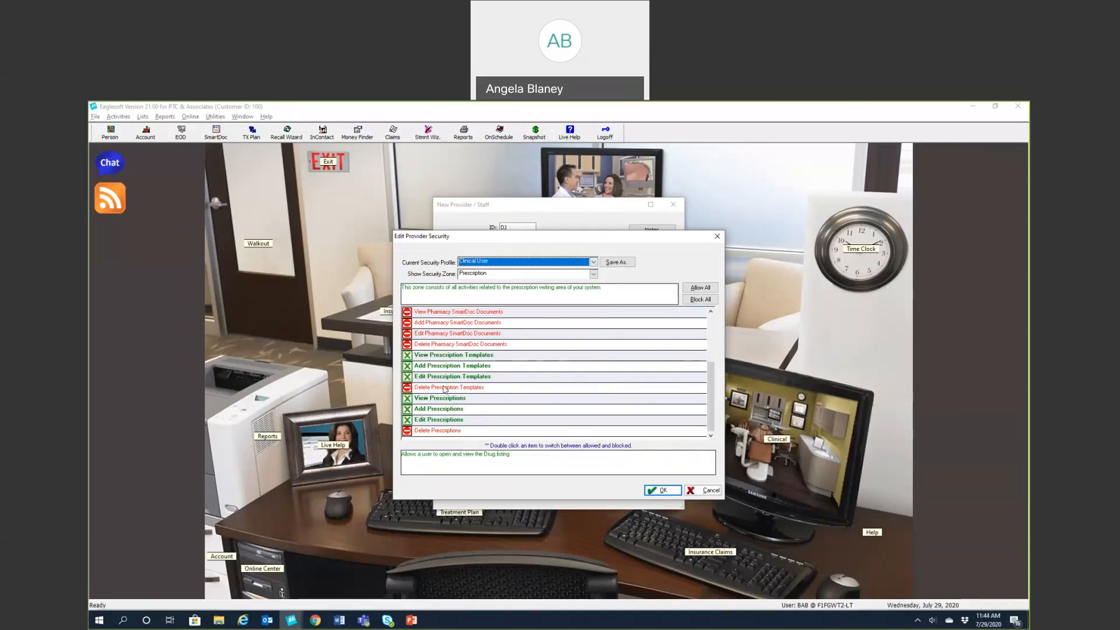
pyautogui.scroll(3, 461, 387)
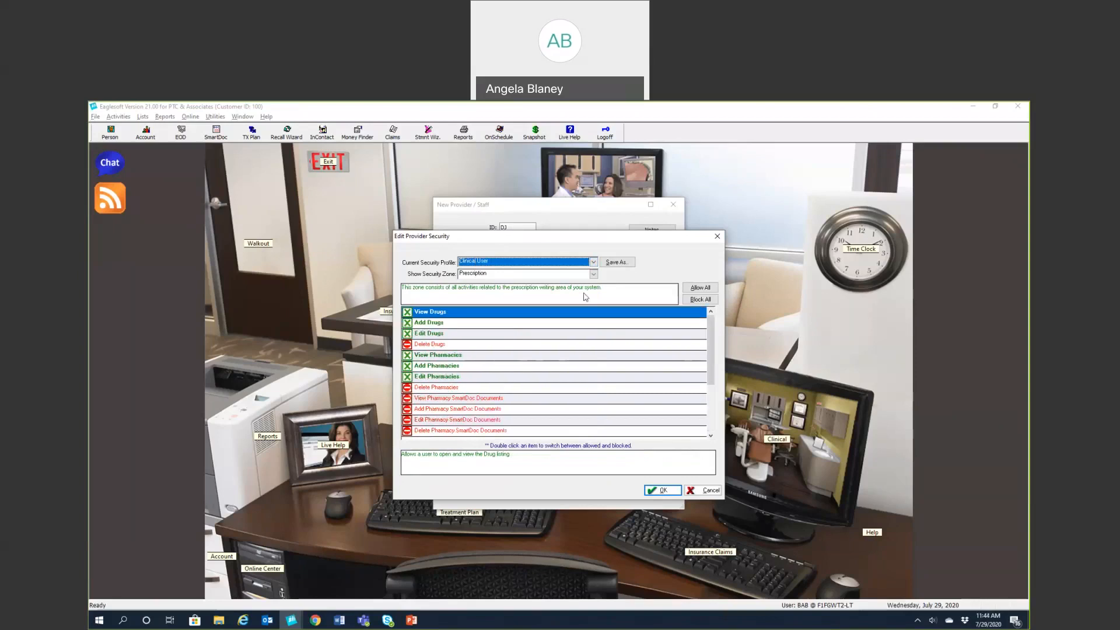
pyautogui.doubleClick(430, 336)
pyautogui.doubleClick(427, 337)
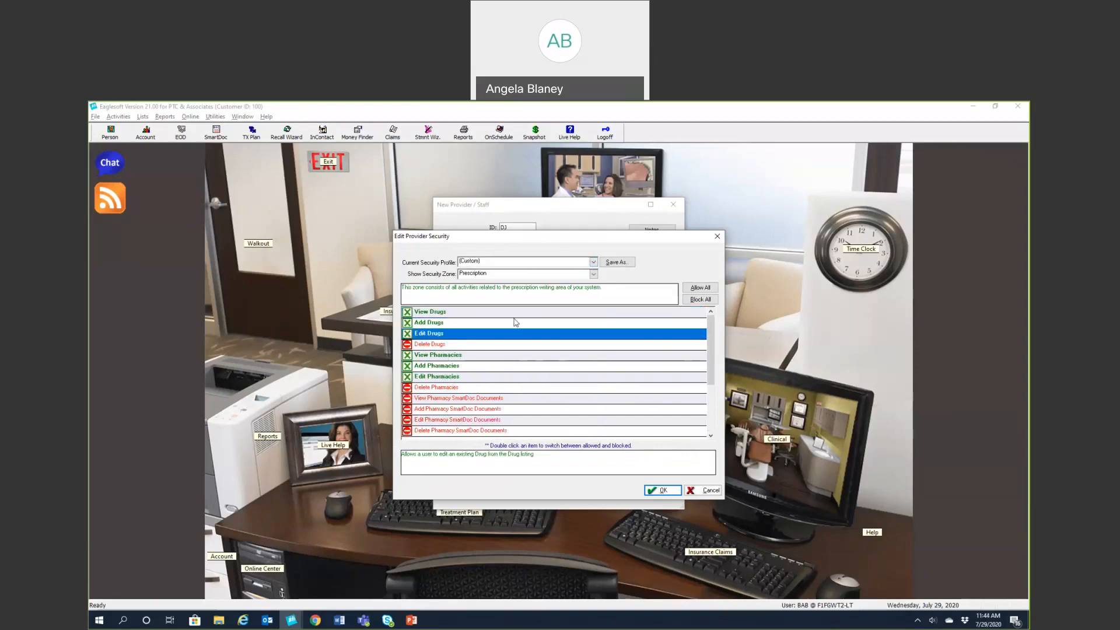
pyautogui.click(716, 237)
# Cancel closing the provider form and bring up his weekly Hours
pyautogui.click(674, 207)
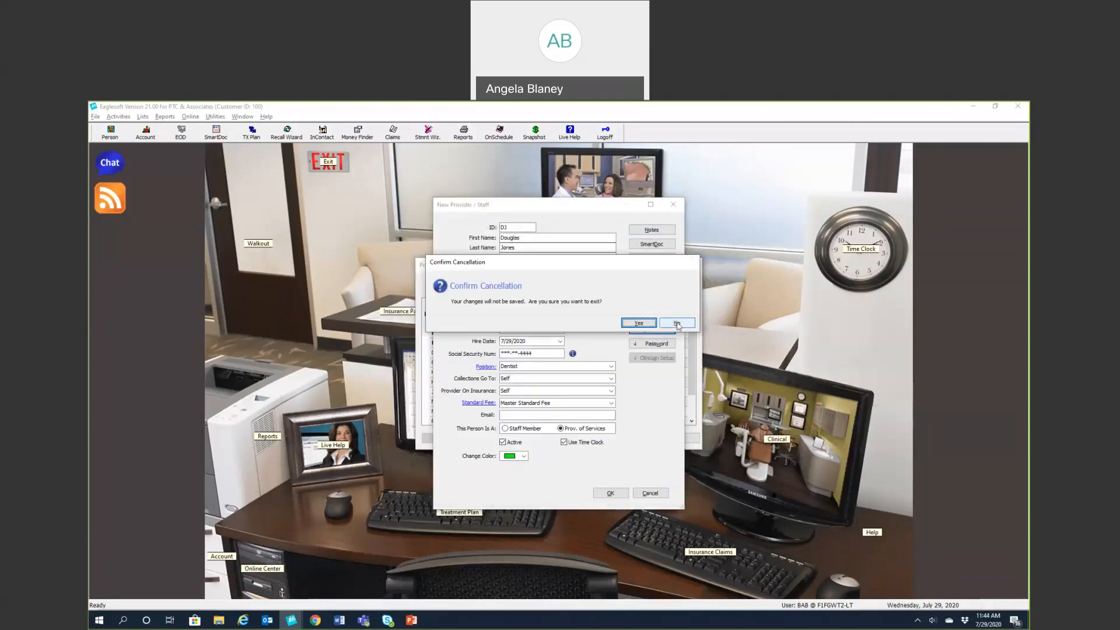
pyautogui.click(677, 324)
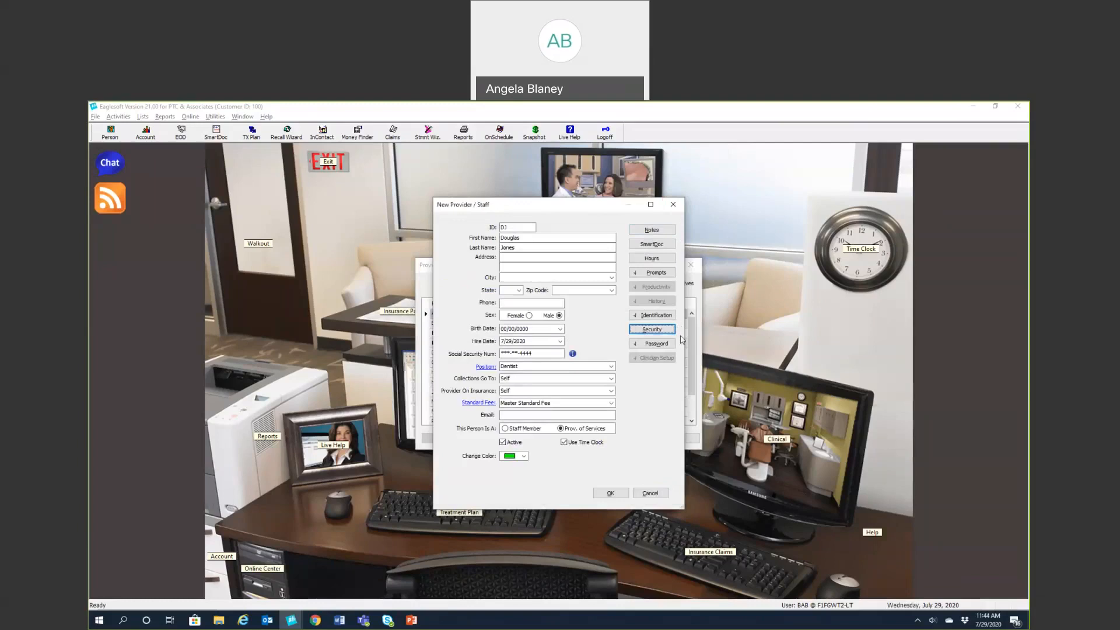
pyautogui.click(643, 260)
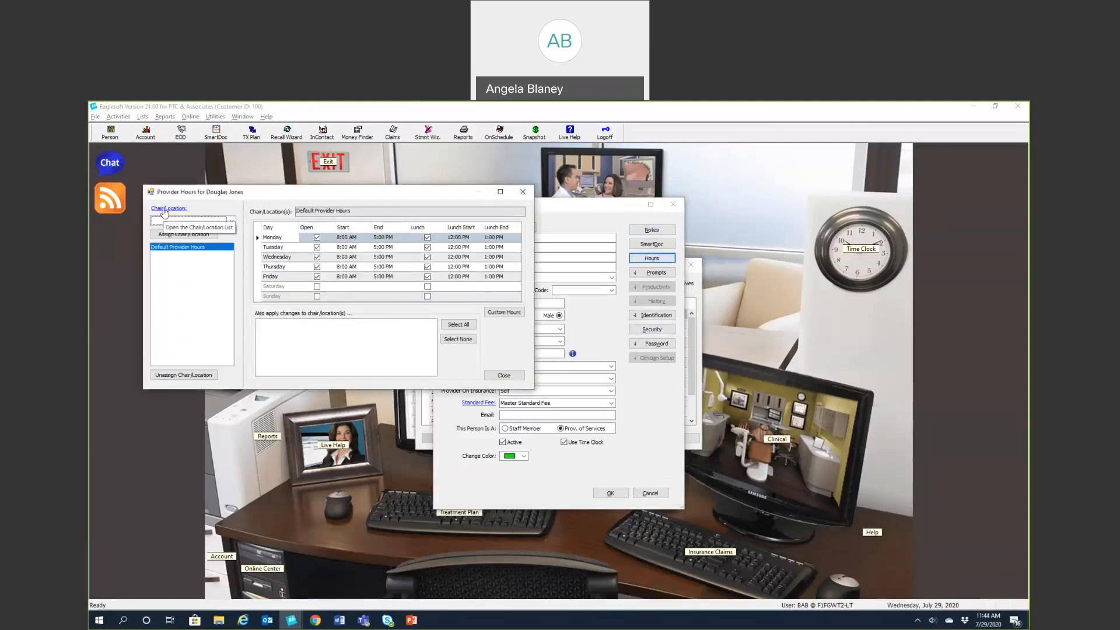
# Create a new chair/location named after the new dentist and assign it to his hours
pyautogui.click(227, 222)
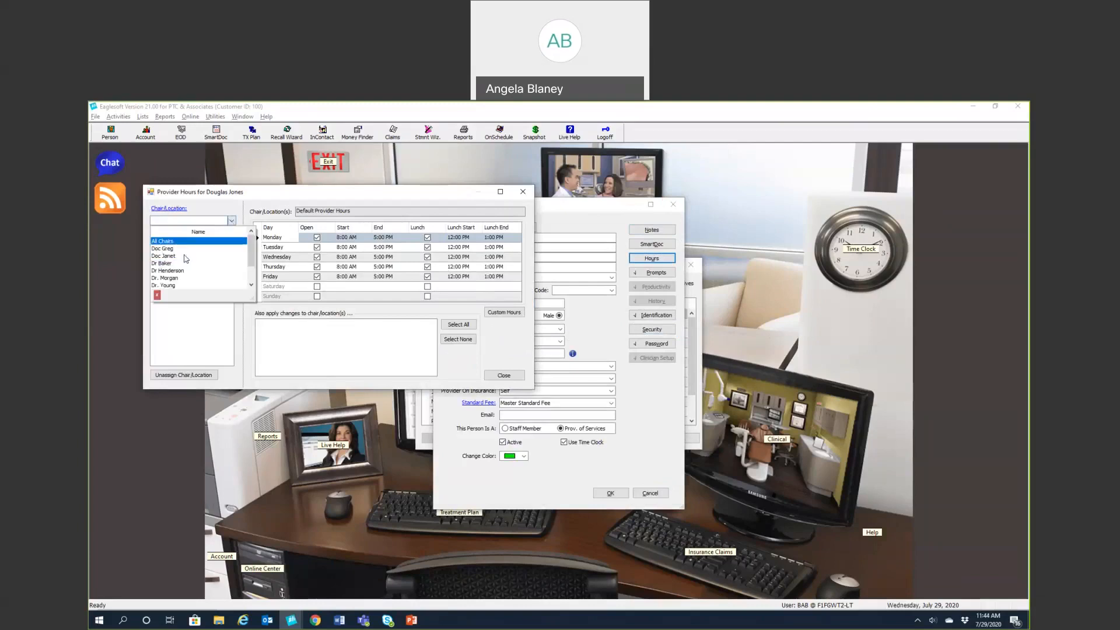
pyautogui.scroll(-1, 186, 259)
pyautogui.scroll(1, 186, 256)
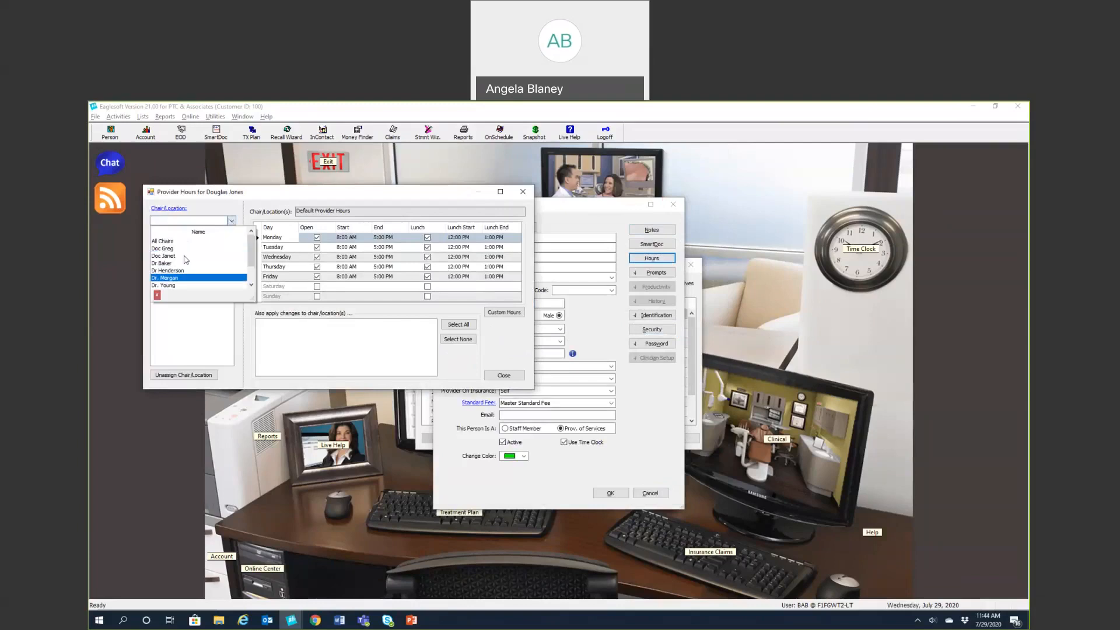
pyautogui.click(166, 210)
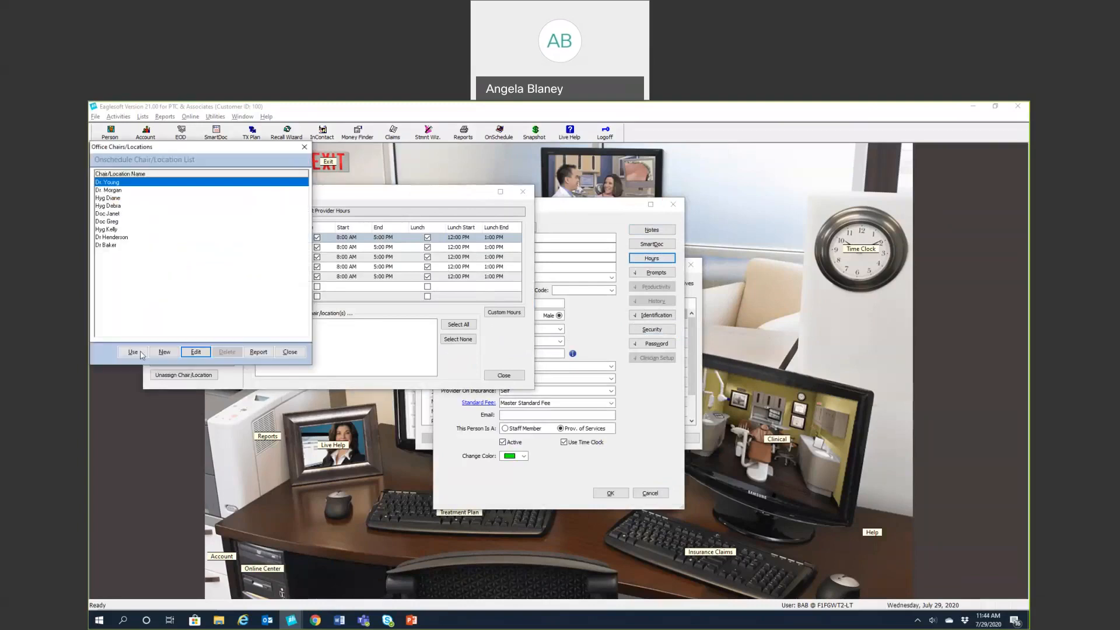
pyautogui.click(164, 352)
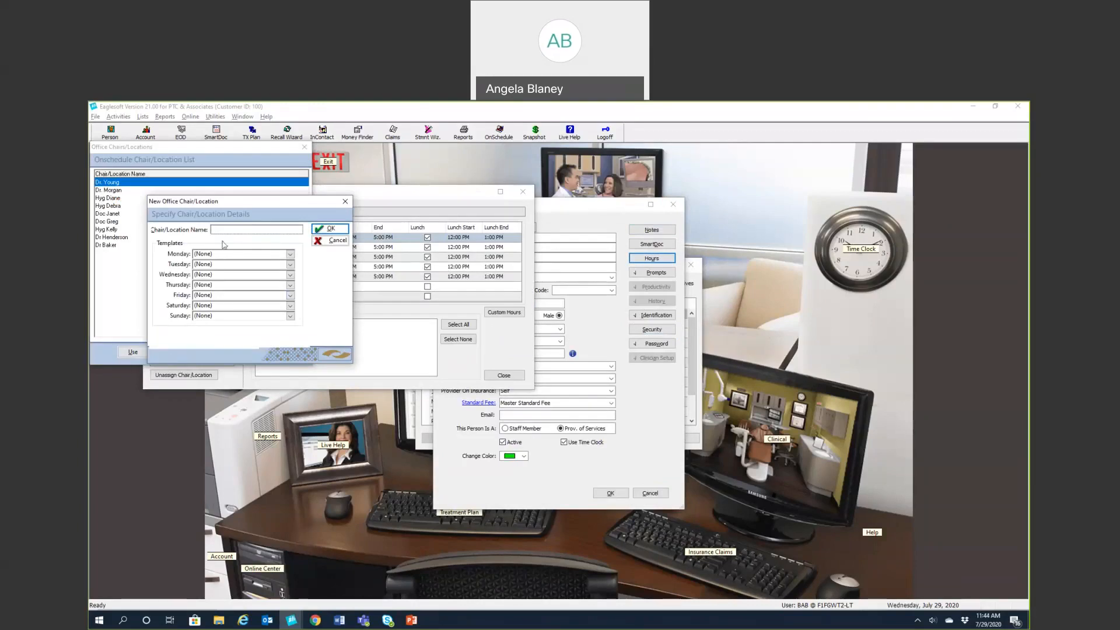
pyautogui.write('Dr. Jones')
pyautogui.click(330, 229)
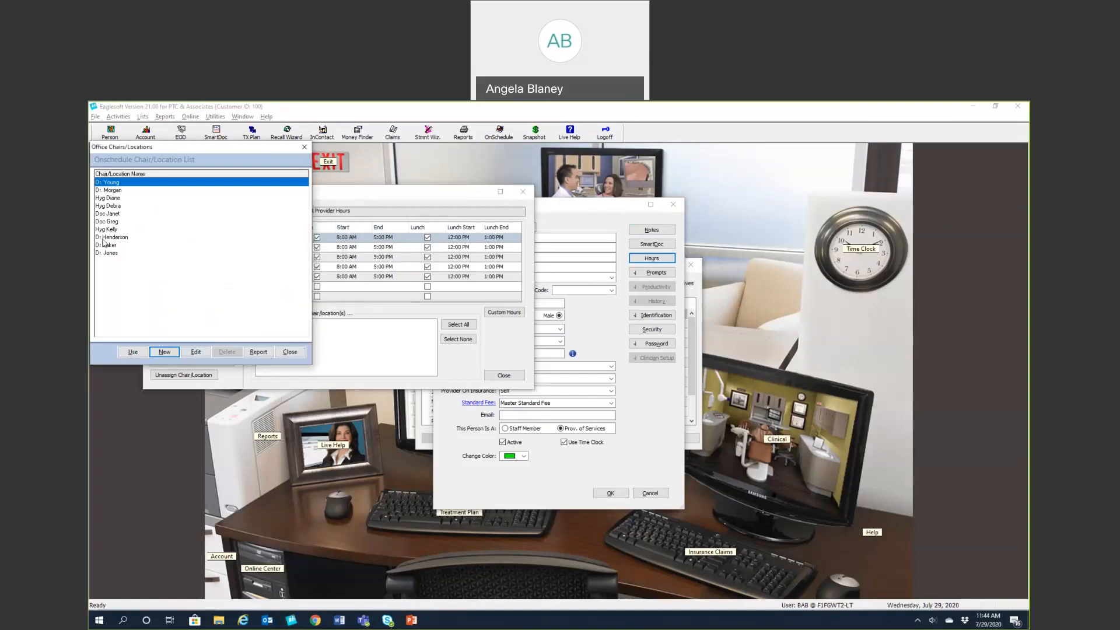
pyautogui.click(107, 255)
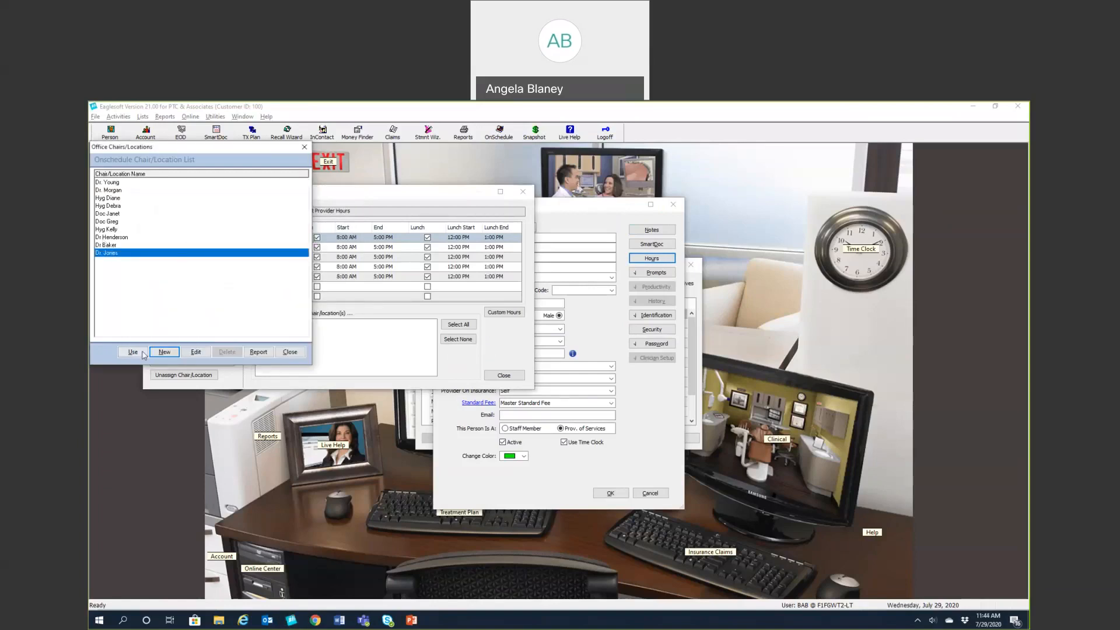
pyautogui.click(140, 352)
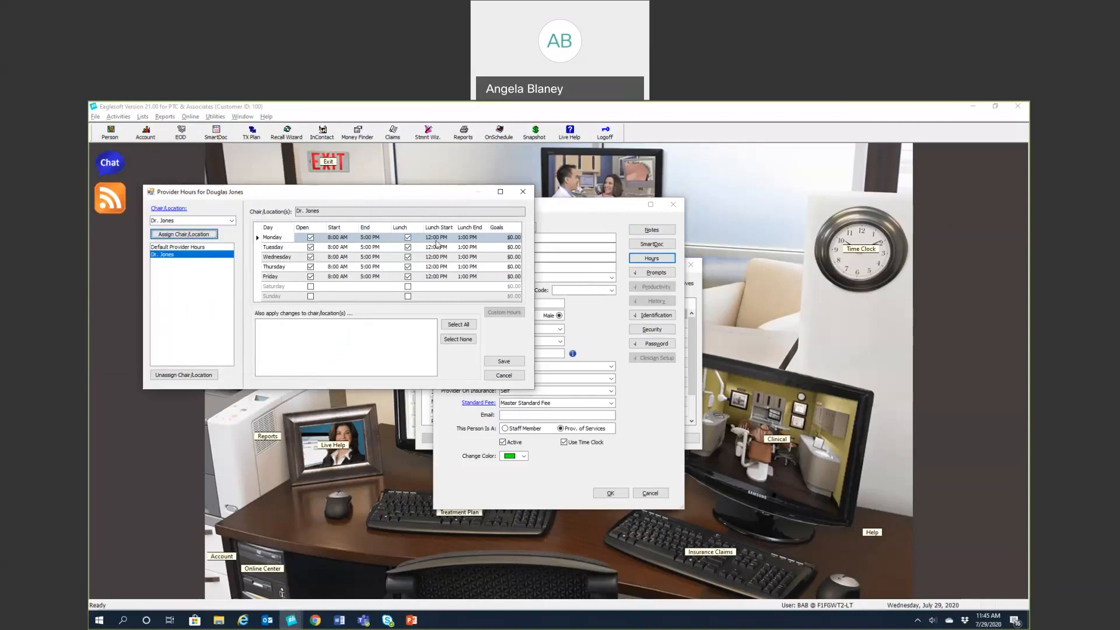
# Close Monday and give Tuesday a 9:00 AM start with a 1:00–2:00 PM lunch
pyautogui.click(311, 238)
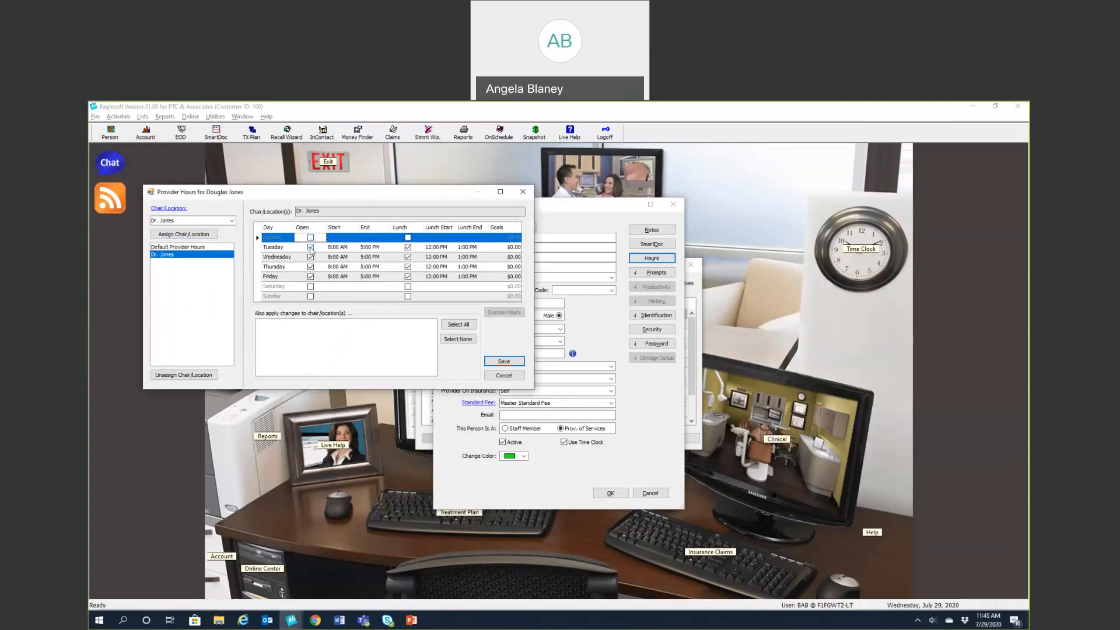
pyautogui.click(328, 248)
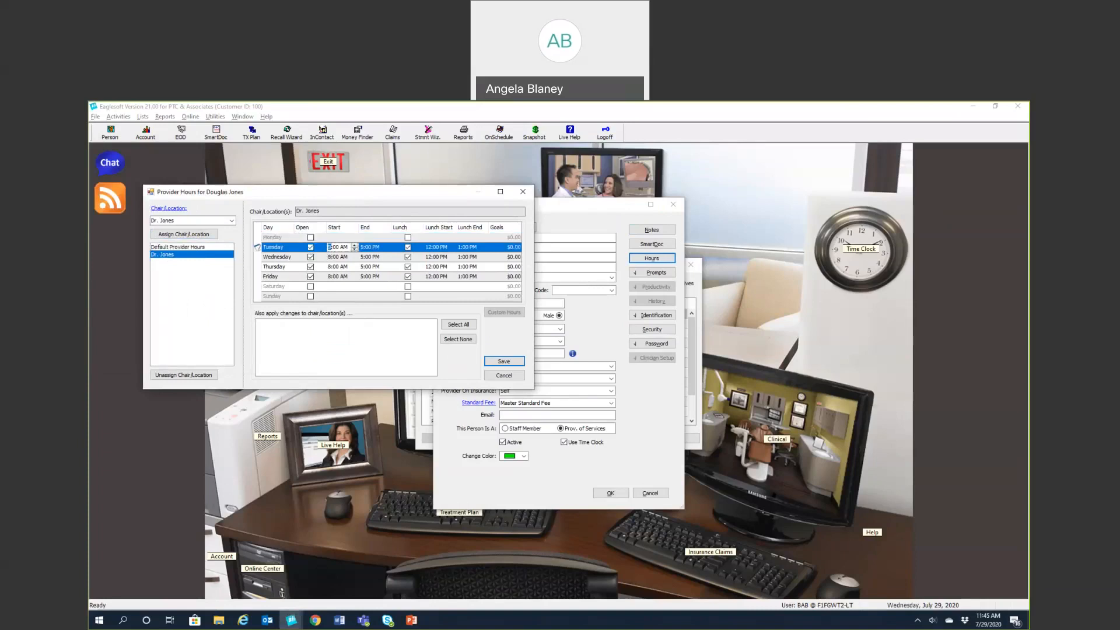
pyautogui.write('9')
pyautogui.click(414, 249)
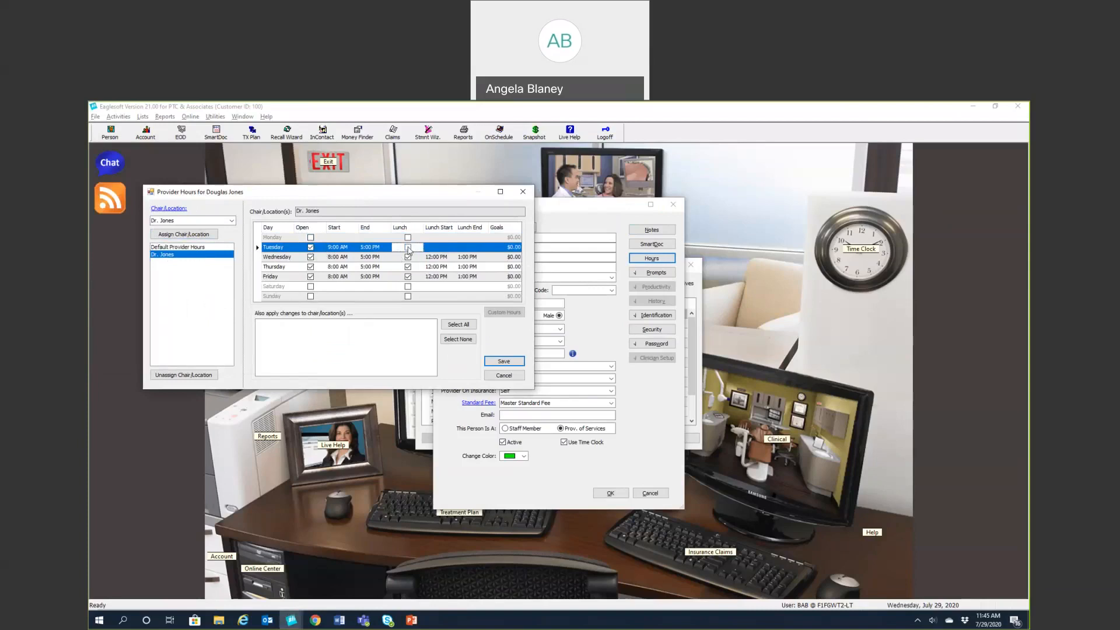
pyautogui.click(432, 250)
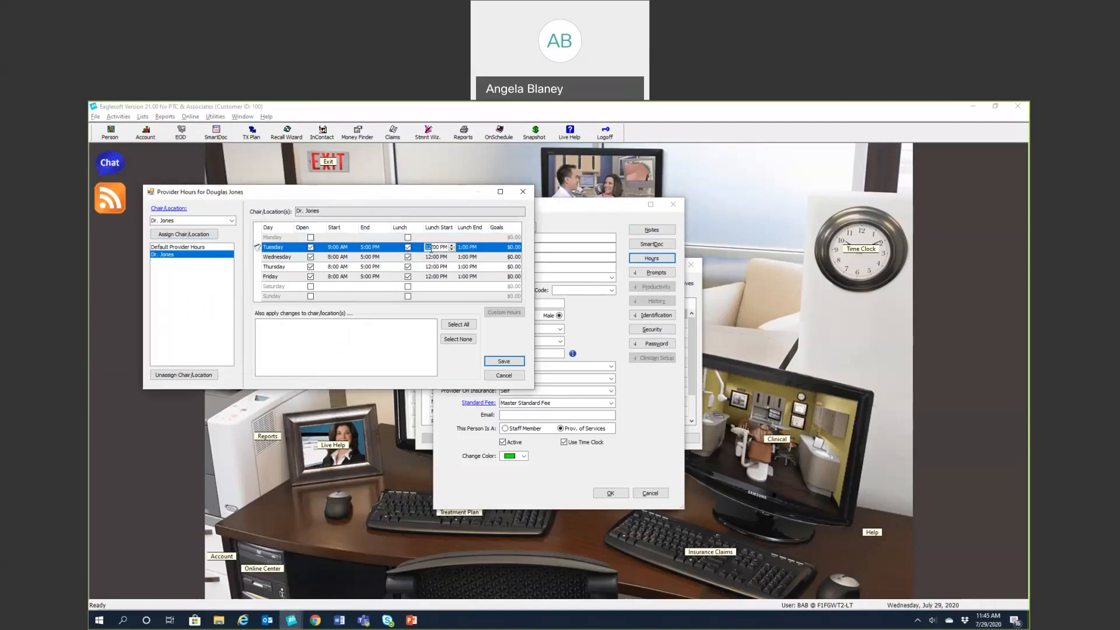
pyautogui.write('1')
pyautogui.click(460, 248)
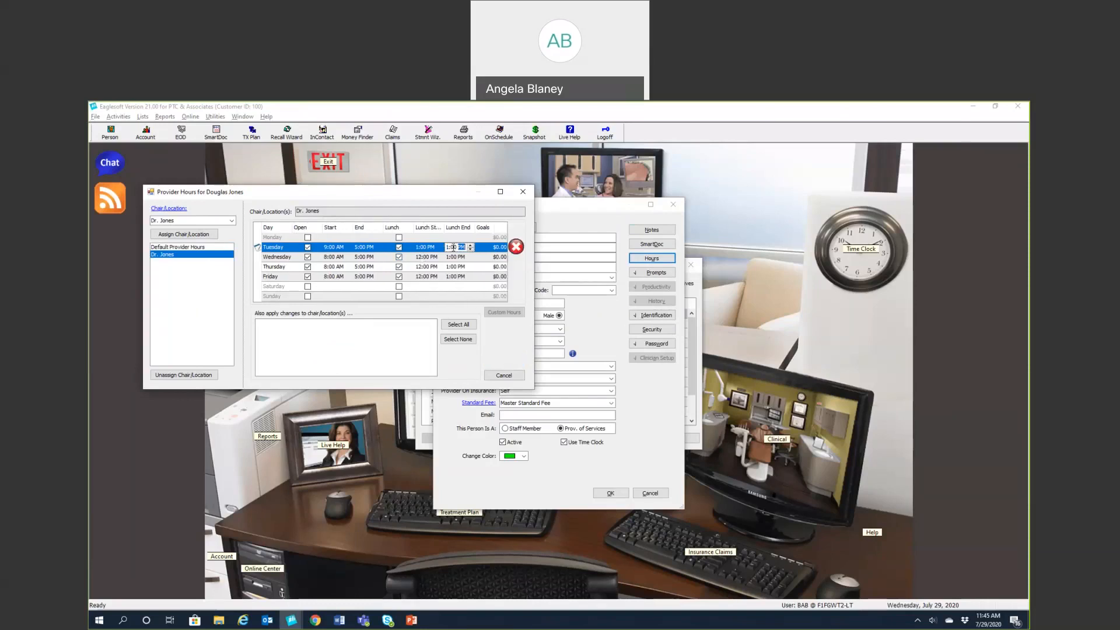
pyautogui.click(450, 247)
pyautogui.write('2')
pyautogui.click(298, 259)
# Set Wednesday's start to 12:00, open Thursday 8–5 with 12–1 lunch, end Friday at 2:00 PM
pyautogui.click(310, 257)
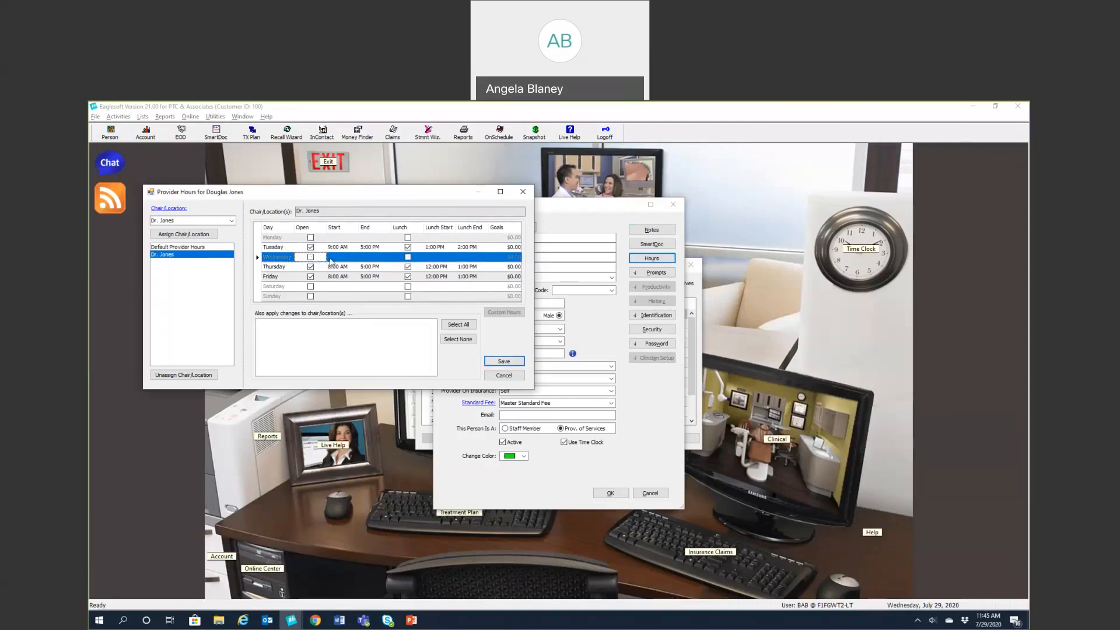
pyautogui.click(310, 257)
pyautogui.click(330, 257)
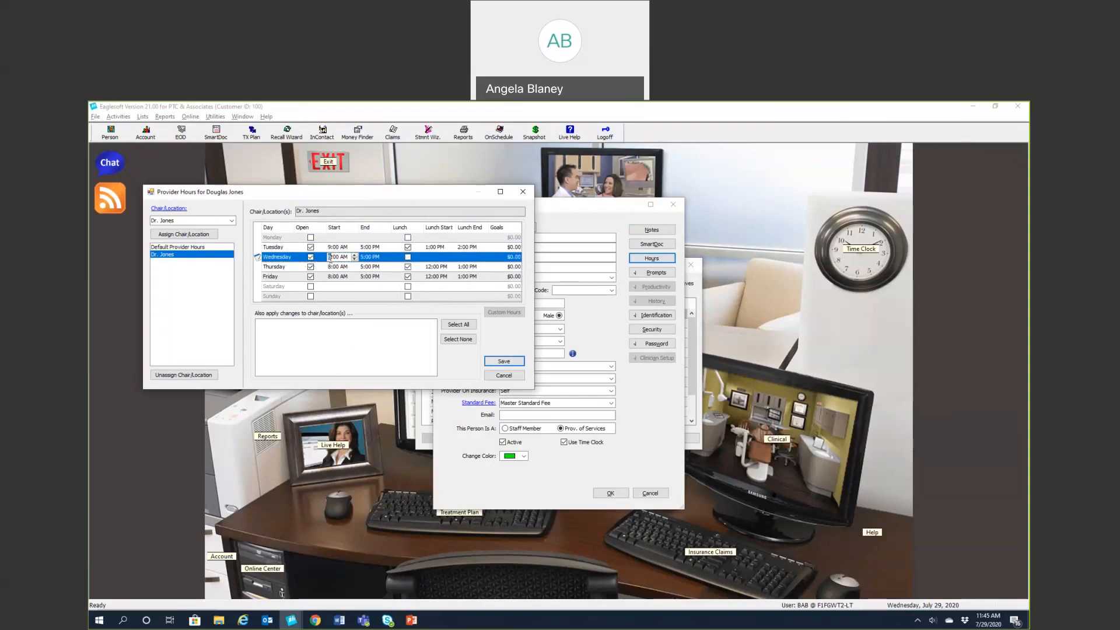
pyautogui.write('12')
pyautogui.click(300, 270)
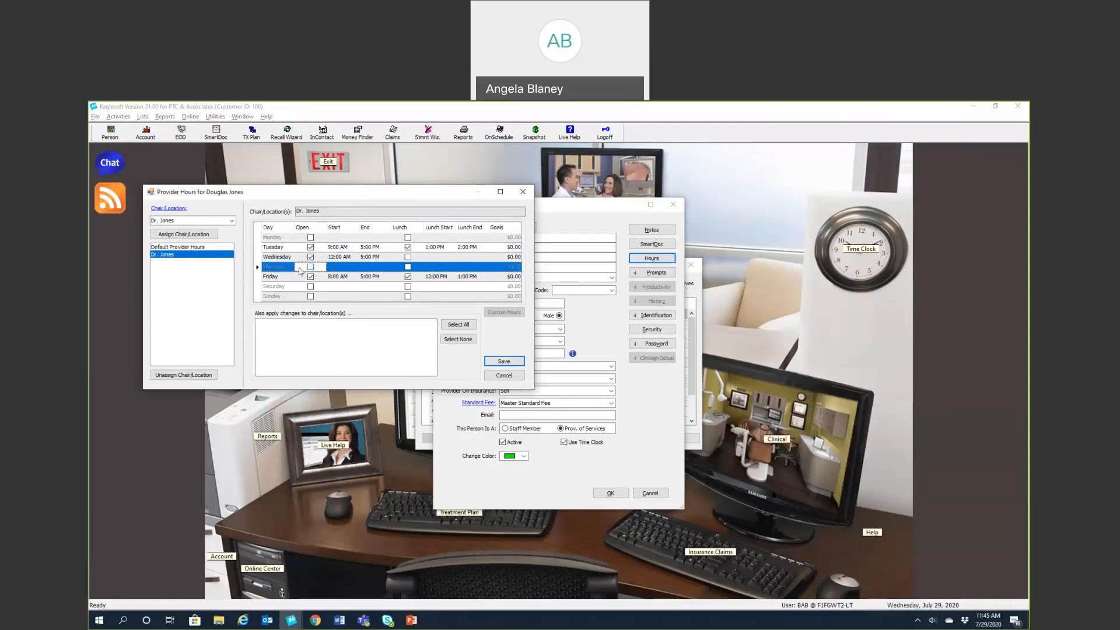
pyautogui.click(310, 267)
pyautogui.click(407, 266)
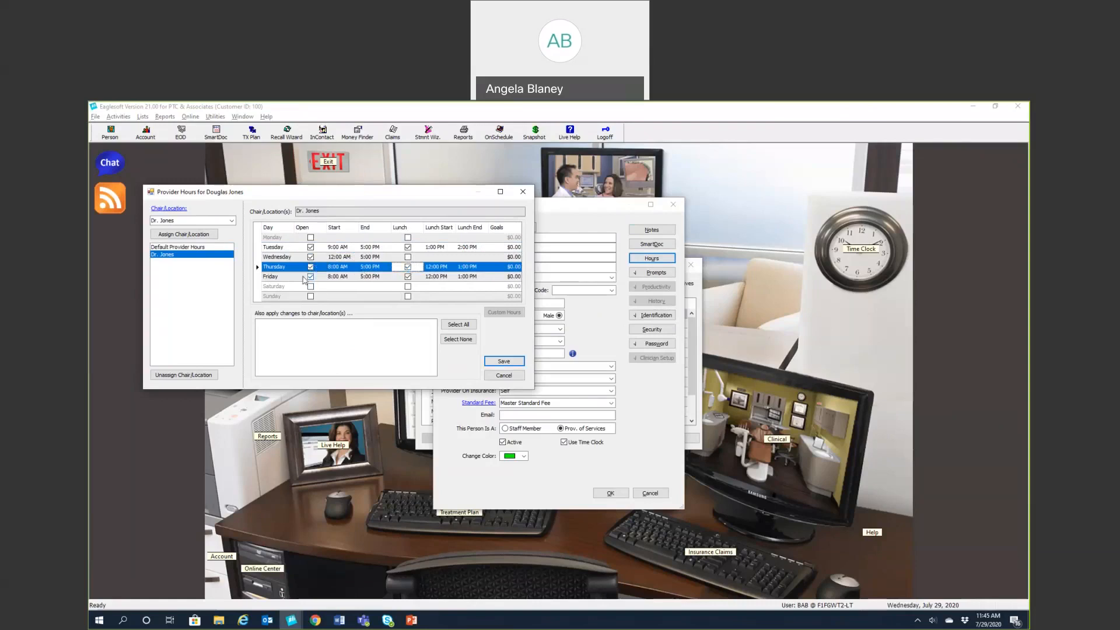
pyautogui.click(367, 276)
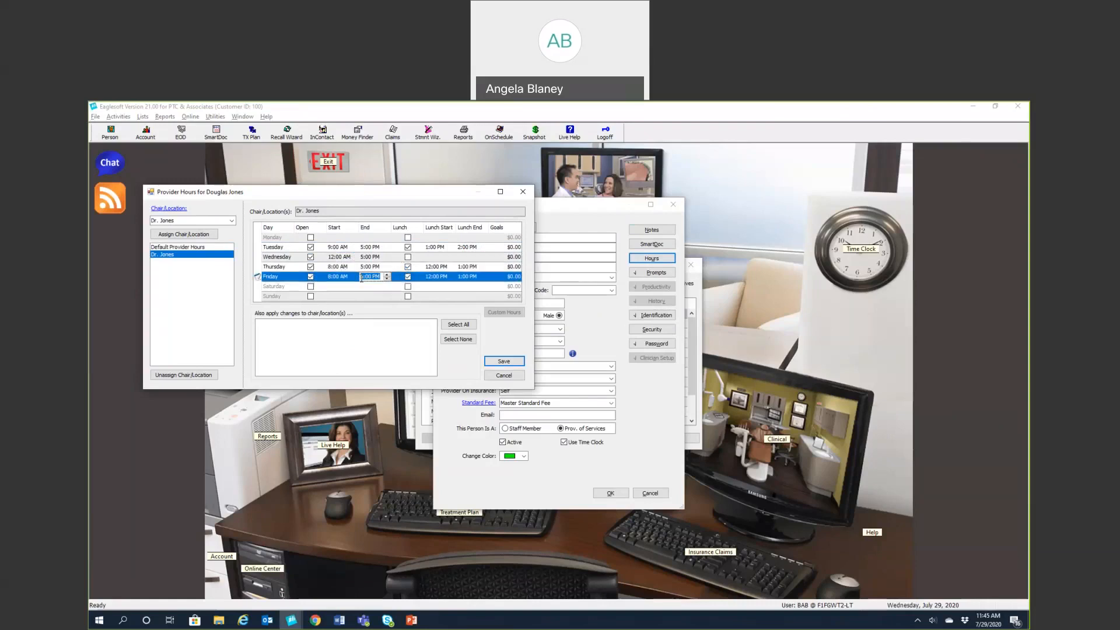
pyautogui.write('2')
pyautogui.click(408, 276)
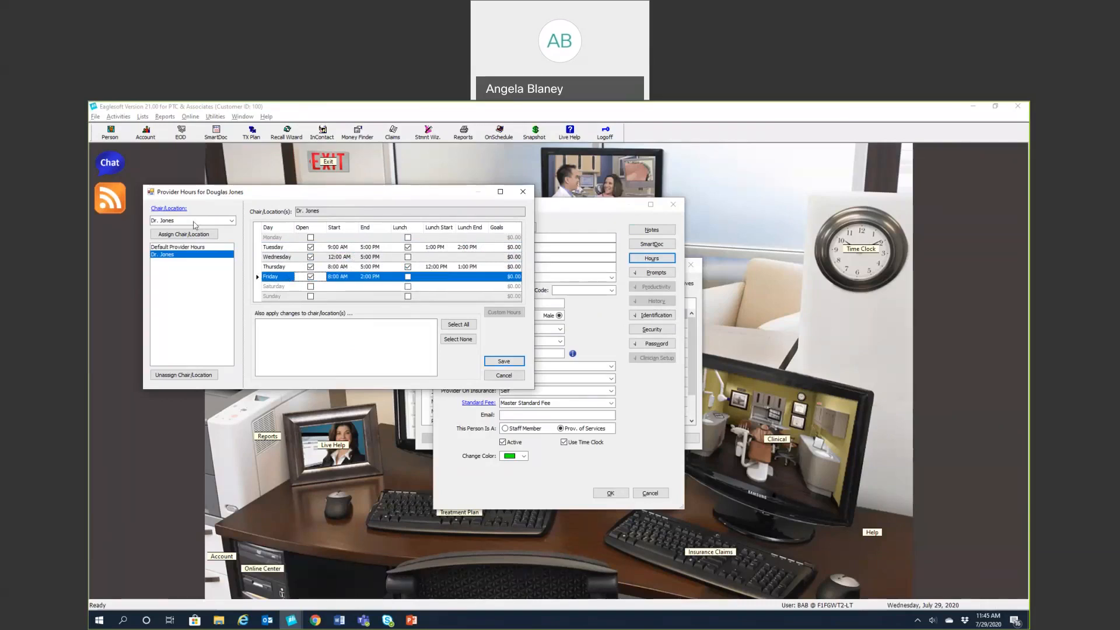
# Add then unassign an extra chair, leaving only the dentist's chair, and save the hours
pyautogui.click(232, 221)
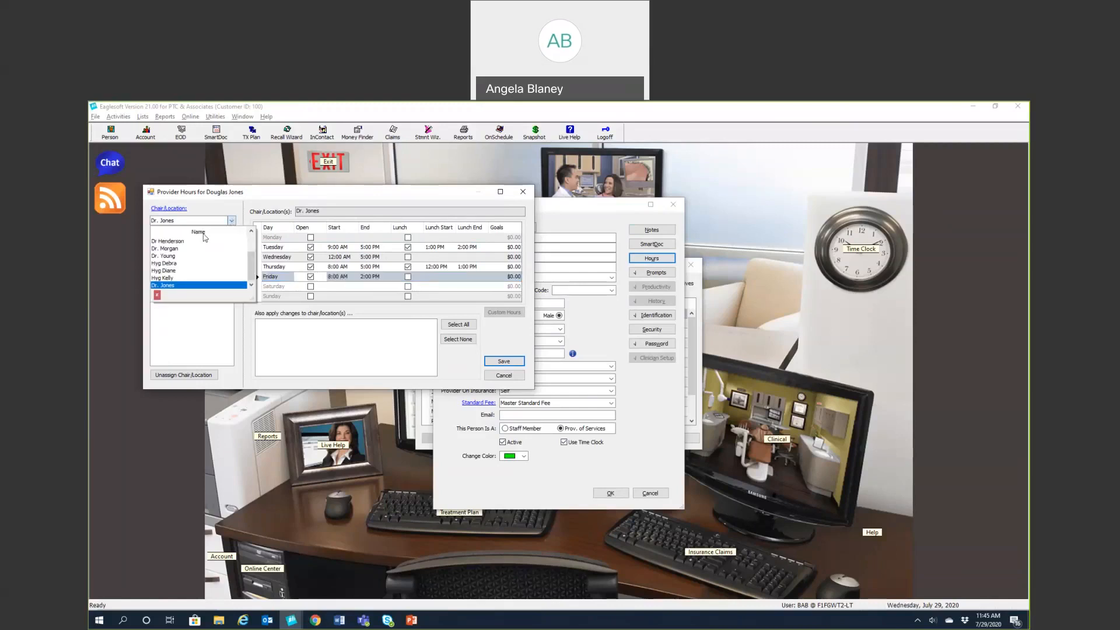
pyautogui.click(173, 257)
pyautogui.click(184, 234)
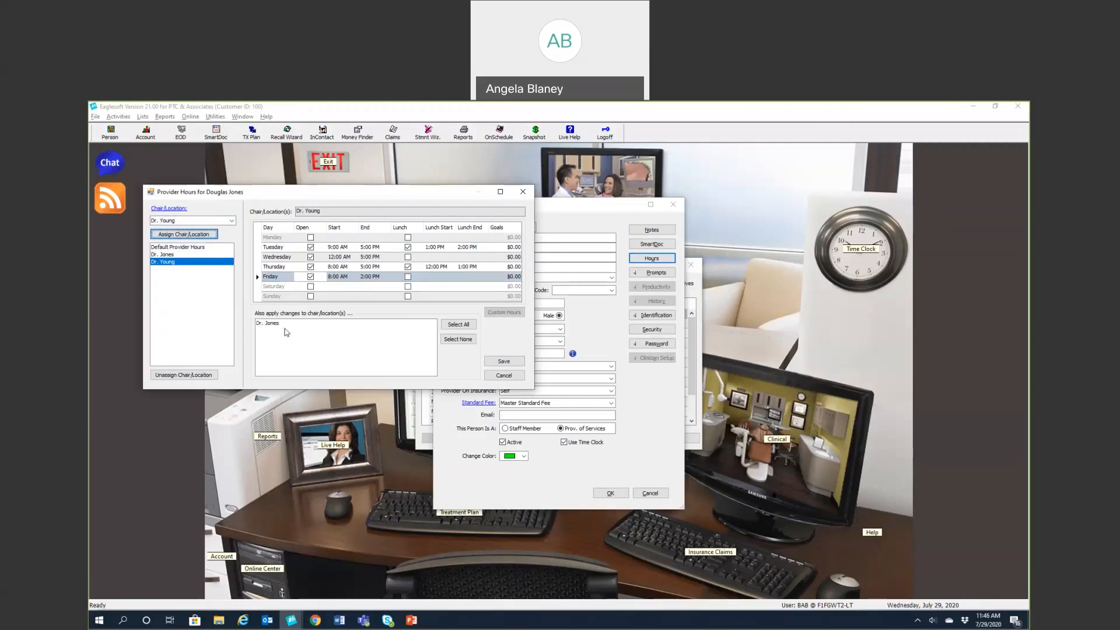
pyautogui.click(458, 324)
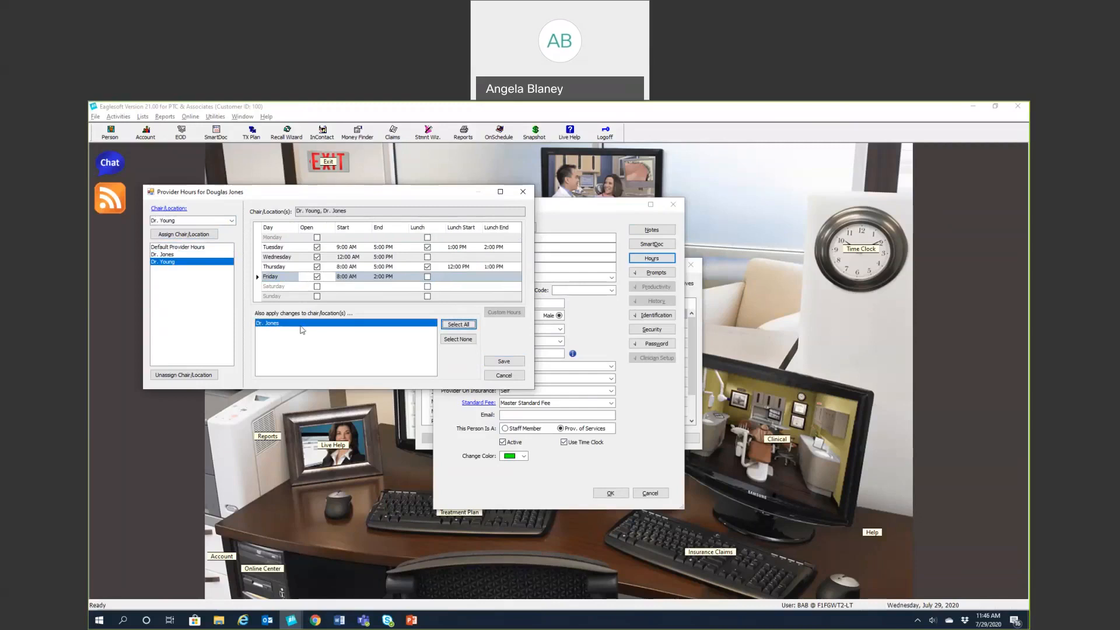
pyautogui.click(452, 339)
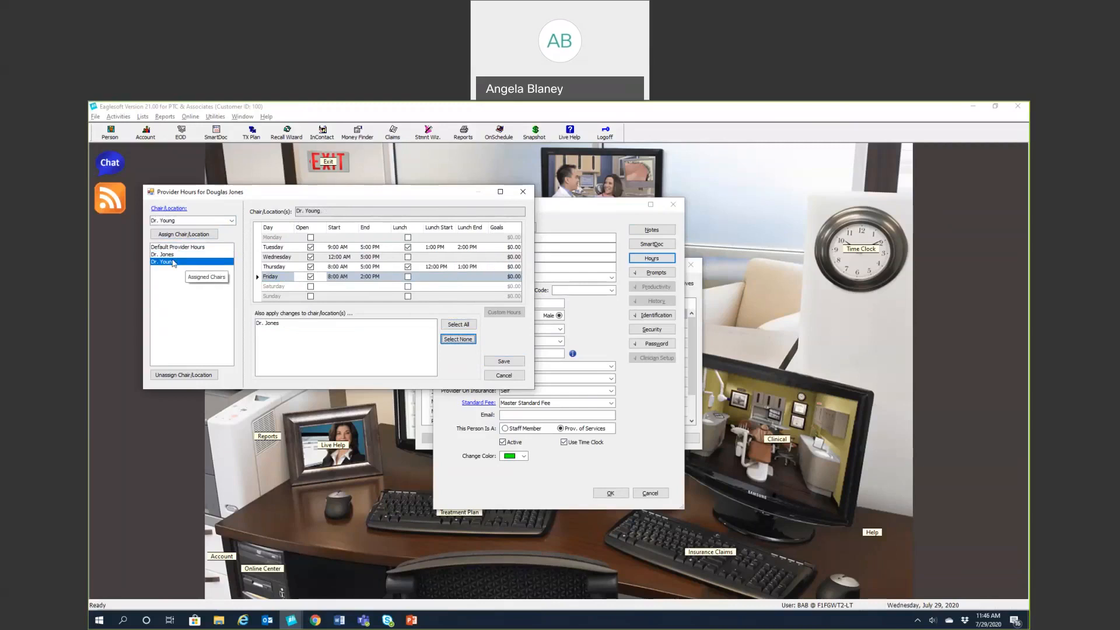
pyautogui.click(164, 377)
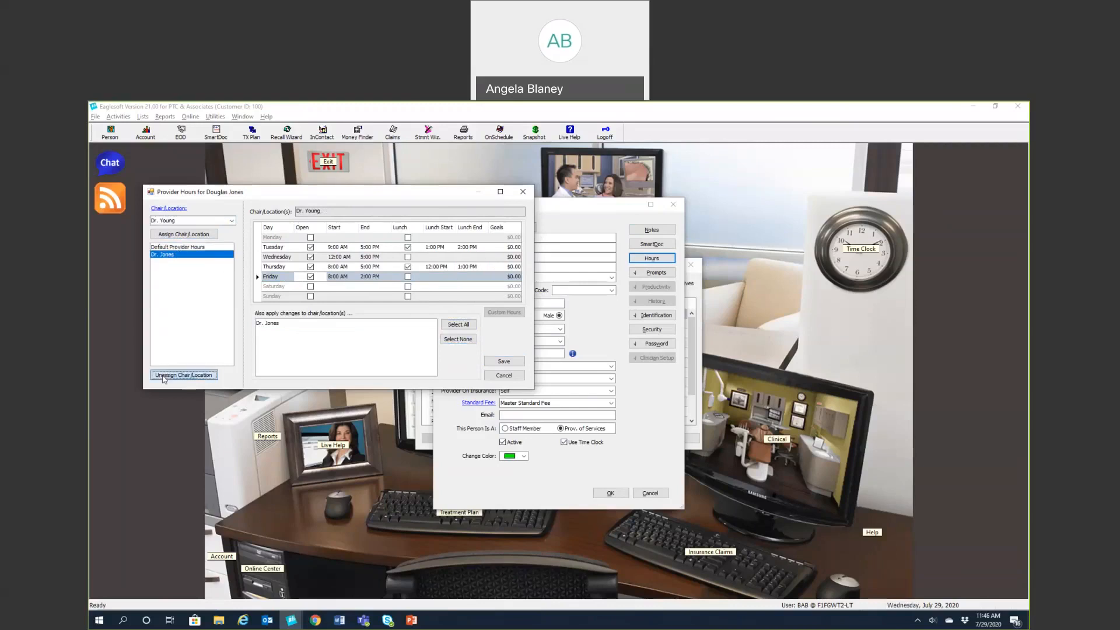
pyautogui.click(507, 362)
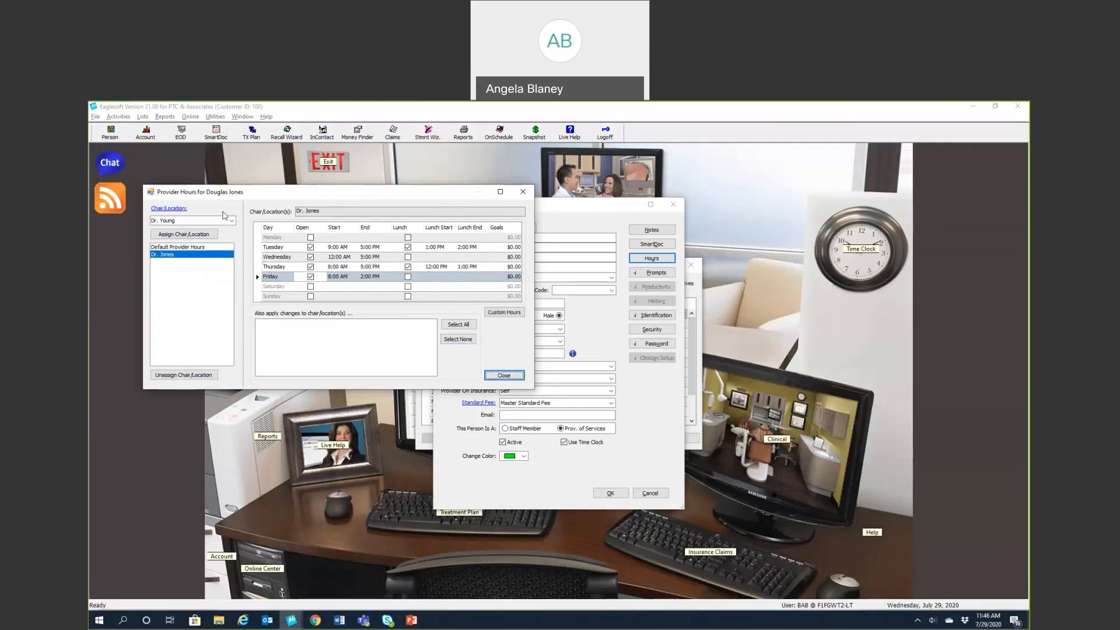
# Add and save a 7/29/2020 custom-hours entry (8:00 AM–5:00 PM with lunch), then save the new dentist's record
pyautogui.click(518, 315)
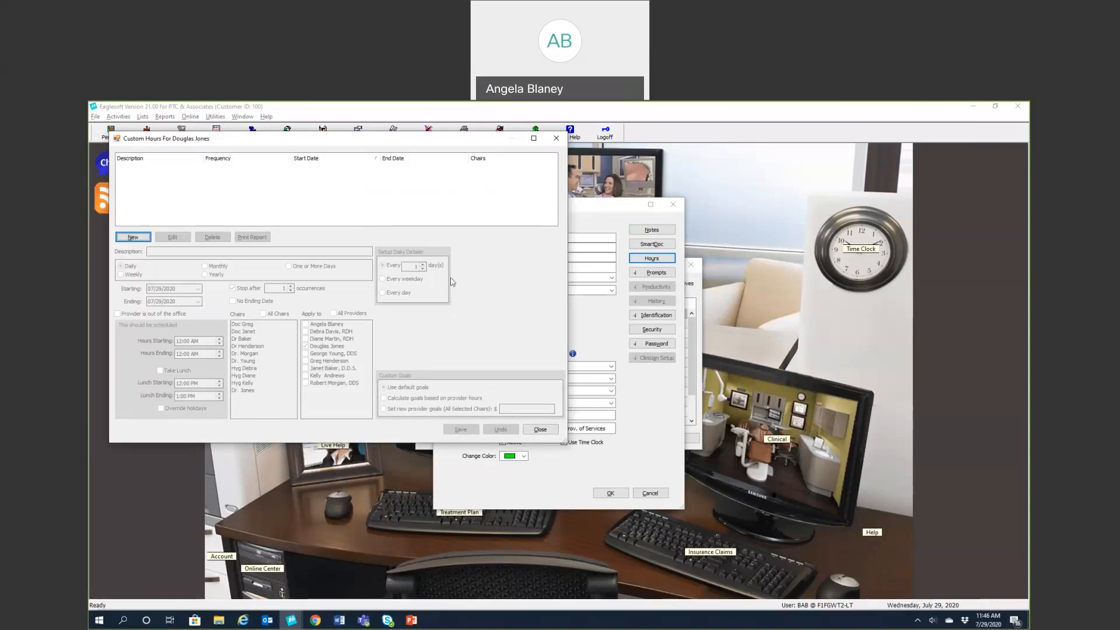
pyautogui.click(132, 237)
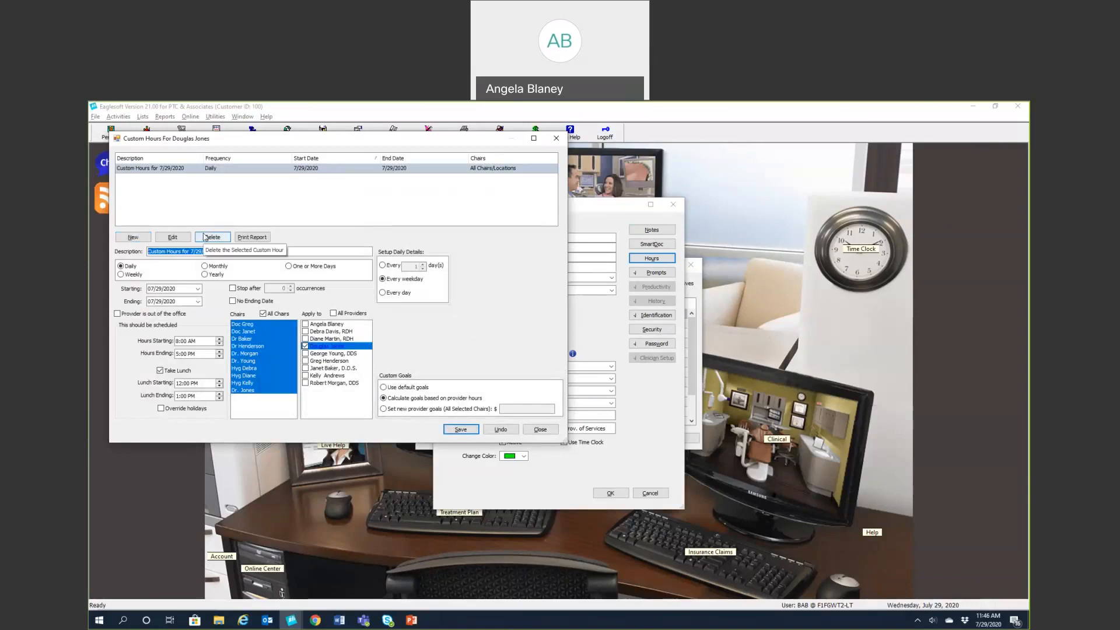
pyautogui.click(557, 142)
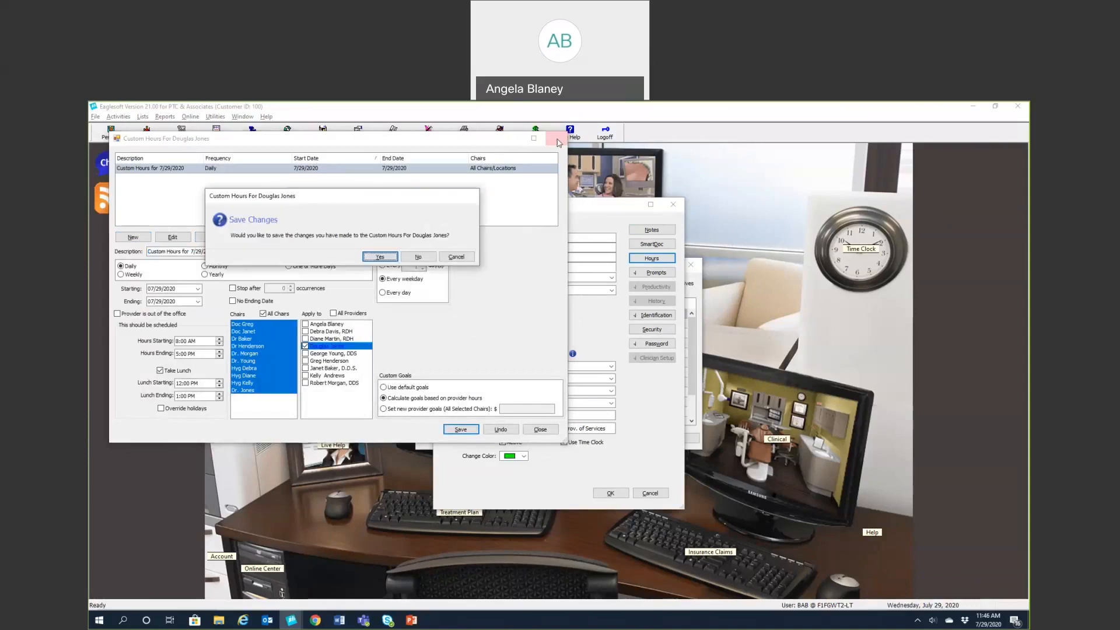
pyautogui.click(394, 260)
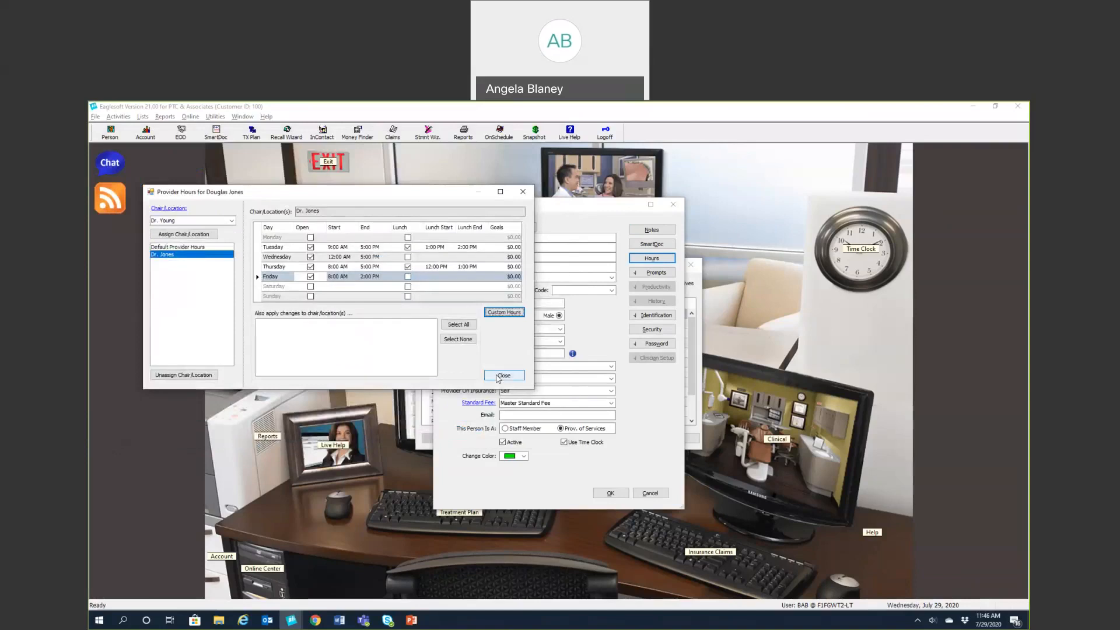
pyautogui.click(500, 374)
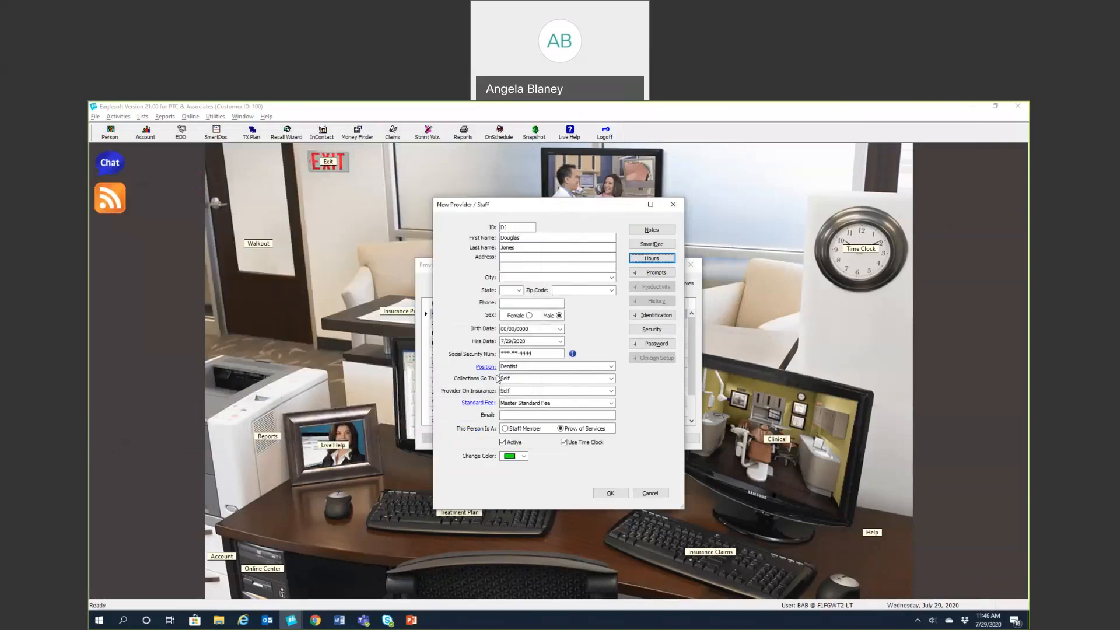
pyautogui.click(619, 498)
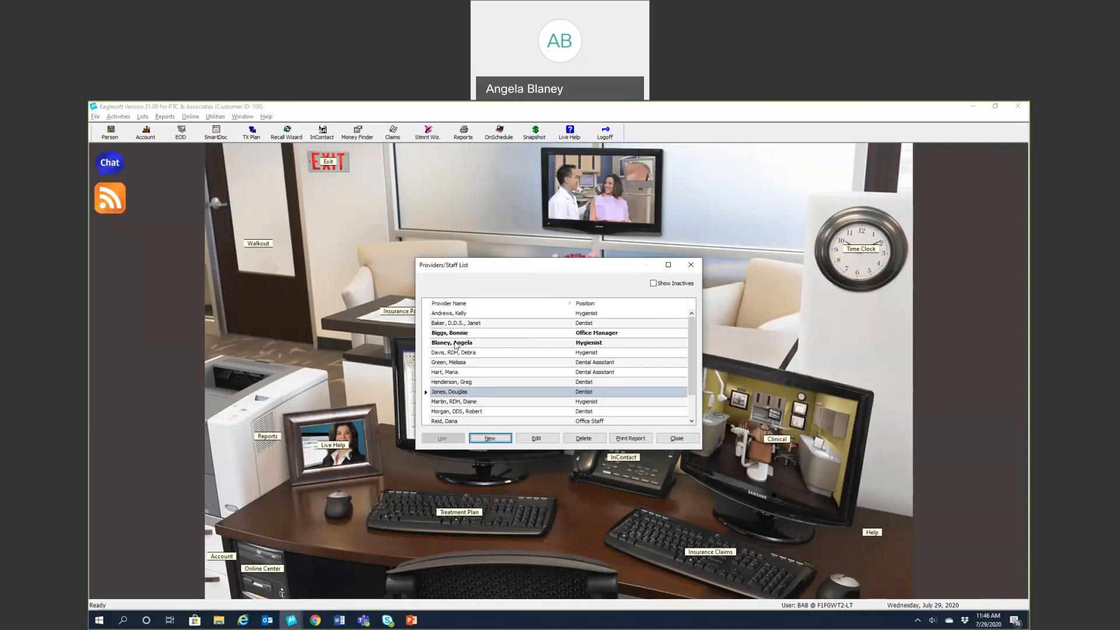
# Check the new dentist listed under Dentist in the Providers/Staff List, then close the list
pyautogui.scroll(-1, 475, 354)
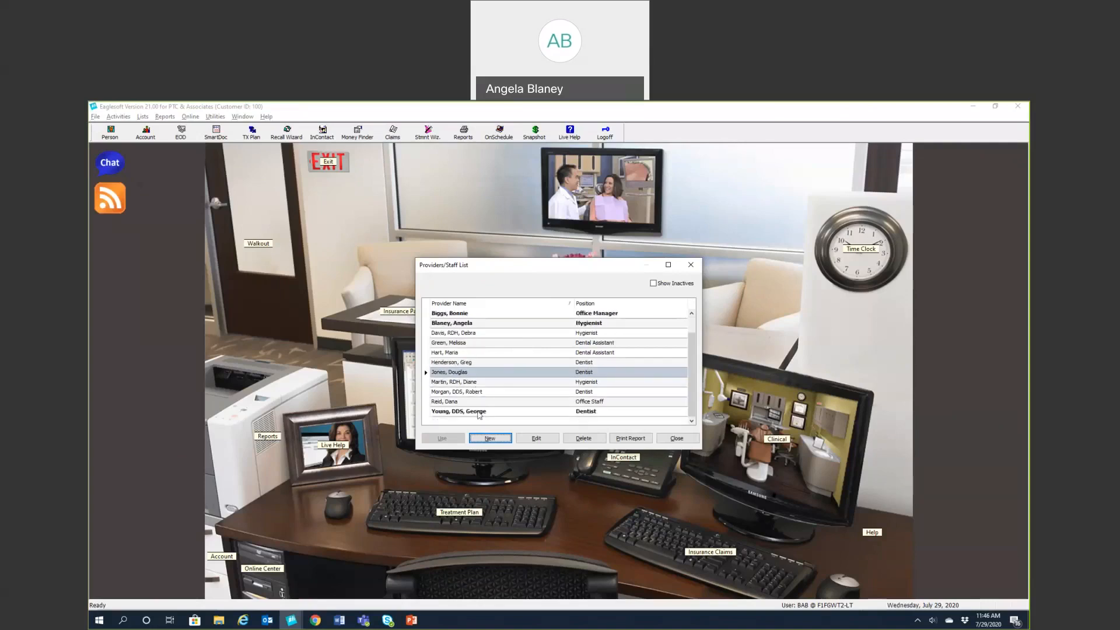
pyautogui.scroll(1, 478, 413)
pyautogui.scroll(1, 467, 364)
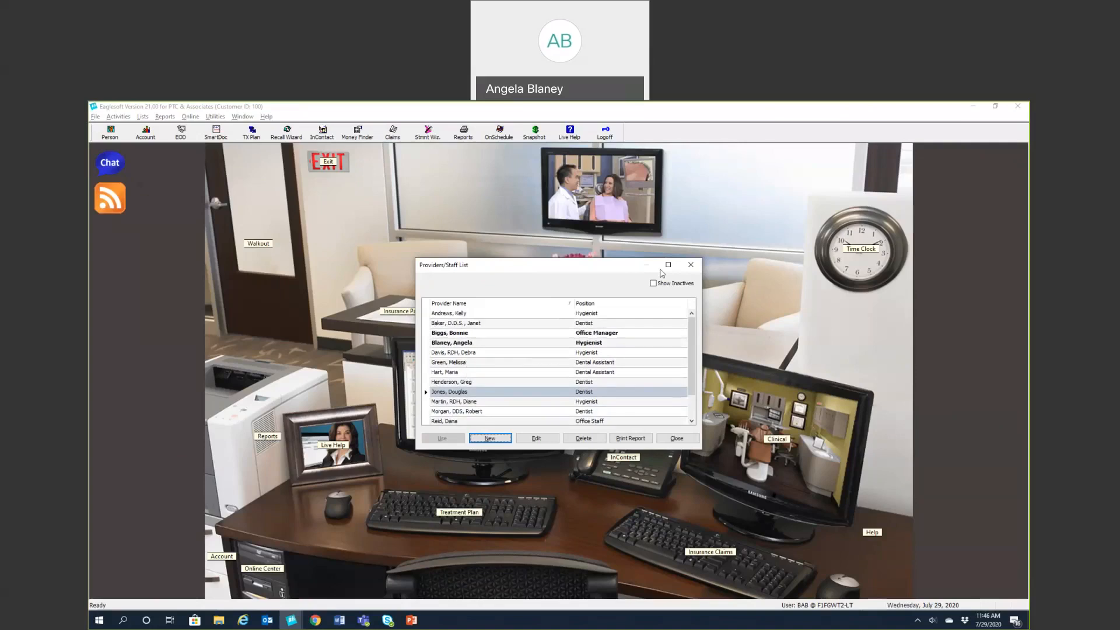
pyautogui.click(691, 265)
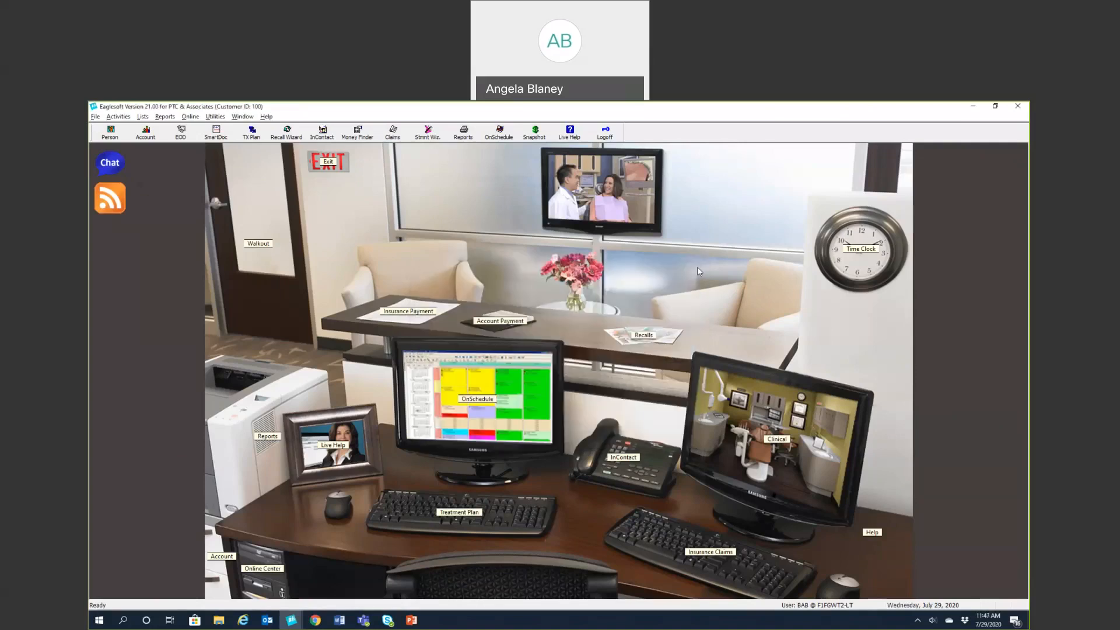
# Open the Security Profile Master report from all reports with Security Profile set to (All)
pyautogui.click(165, 117)
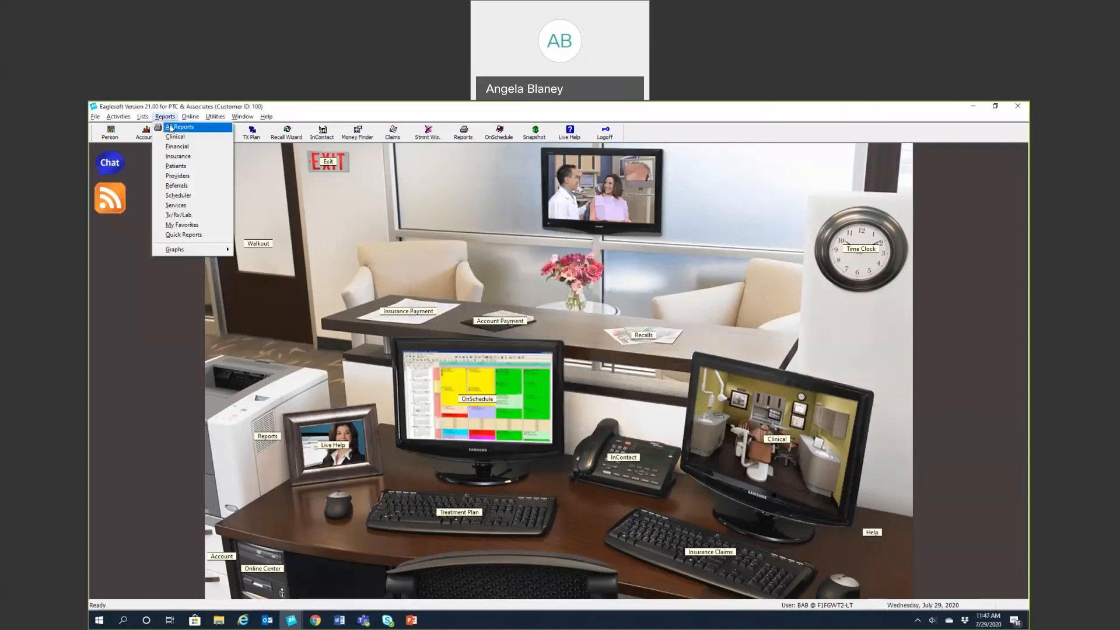
pyautogui.click(173, 127)
pyautogui.press('s')
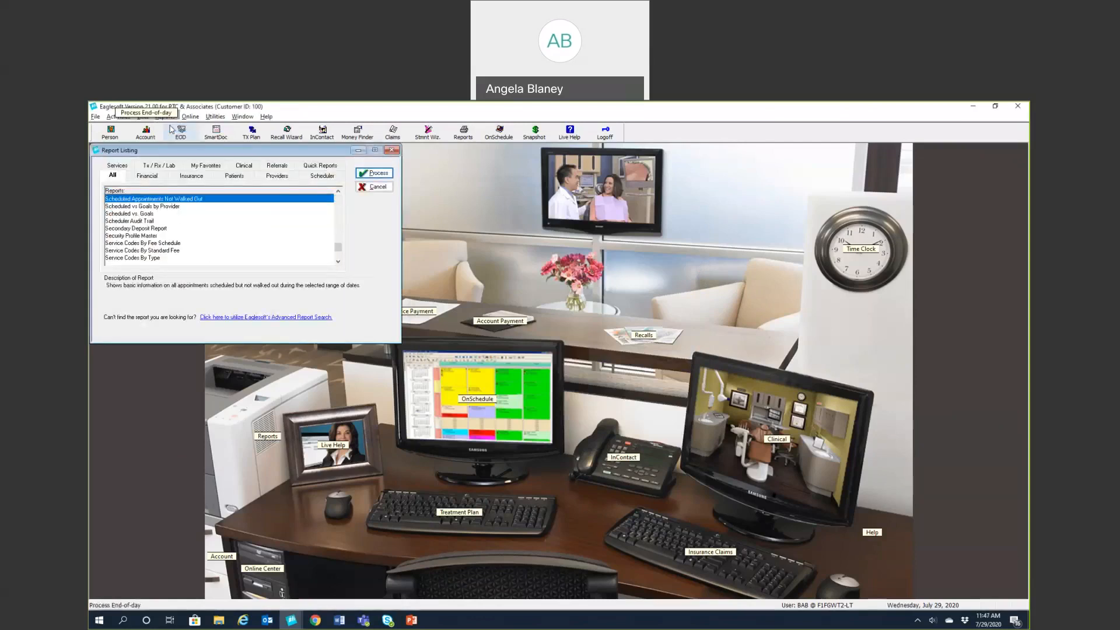
pyautogui.scroll(-3, 167, 220)
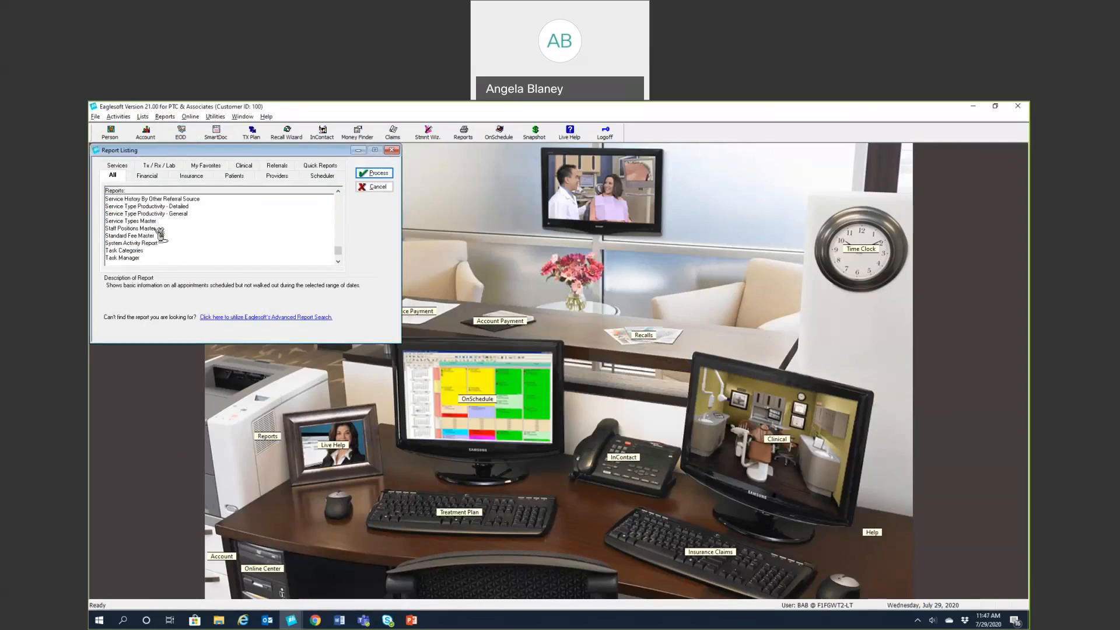
pyautogui.scroll(2, 160, 234)
pyautogui.scroll(1, 160, 234)
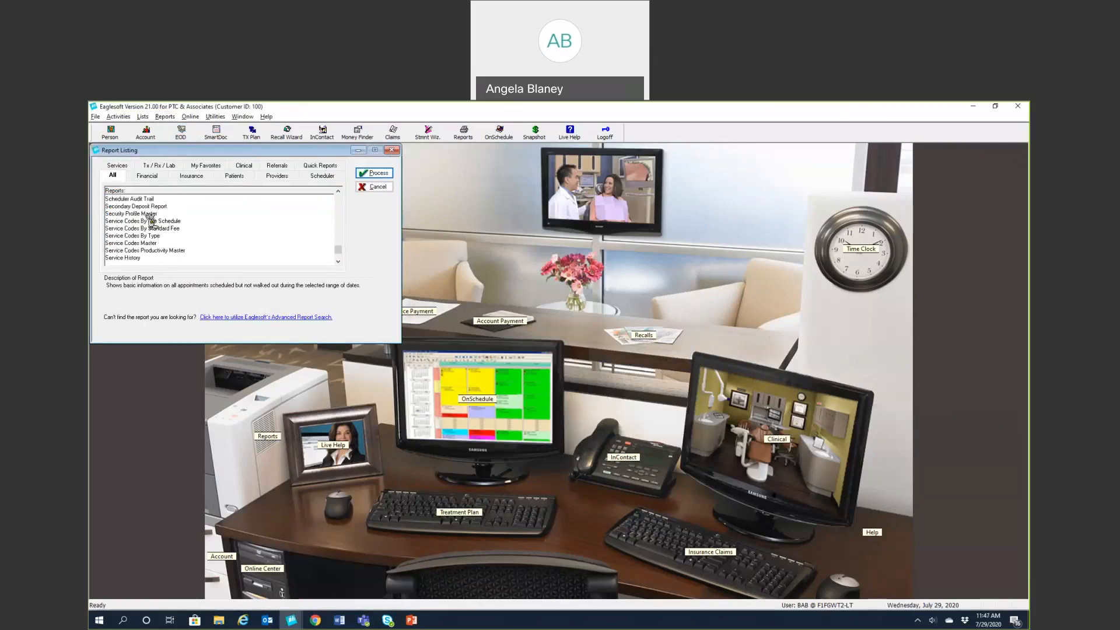
pyautogui.click(150, 215)
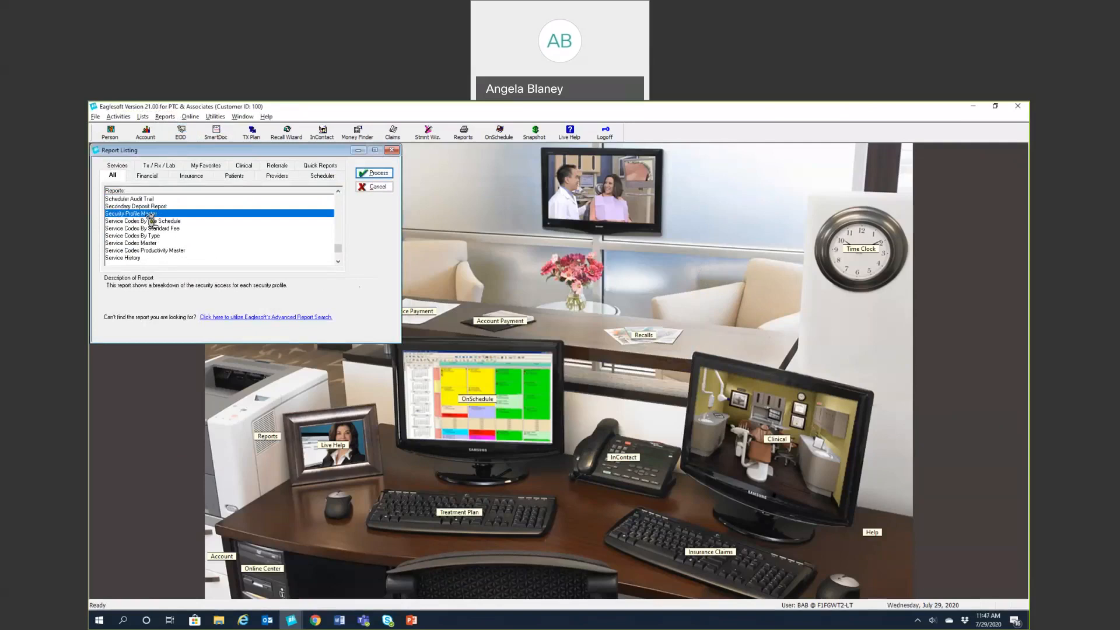
pyautogui.click(364, 174)
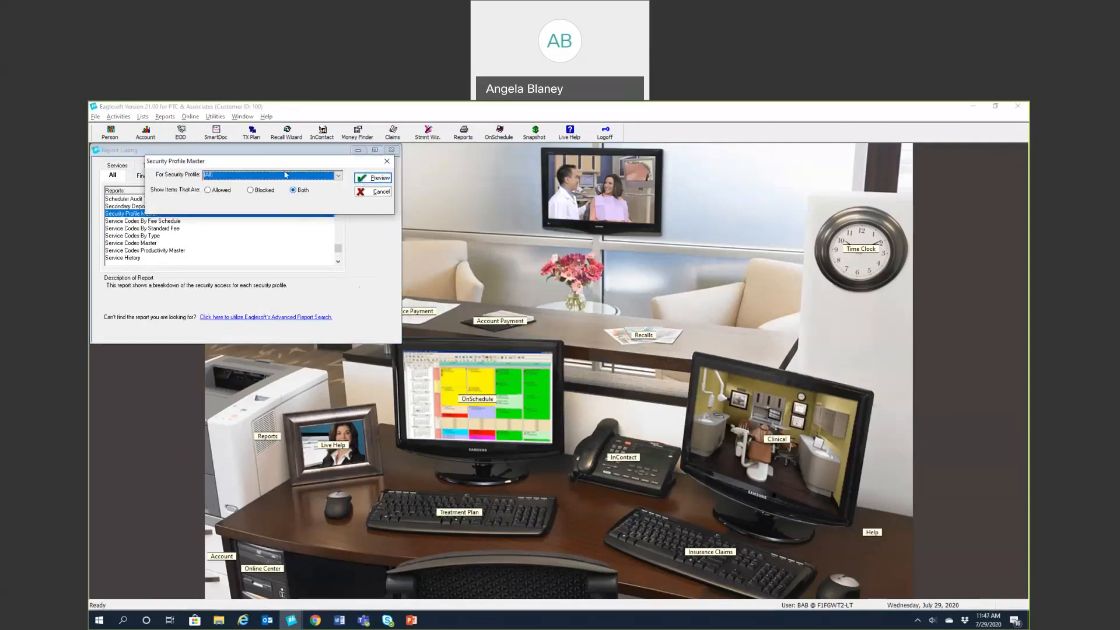
pyautogui.click(336, 177)
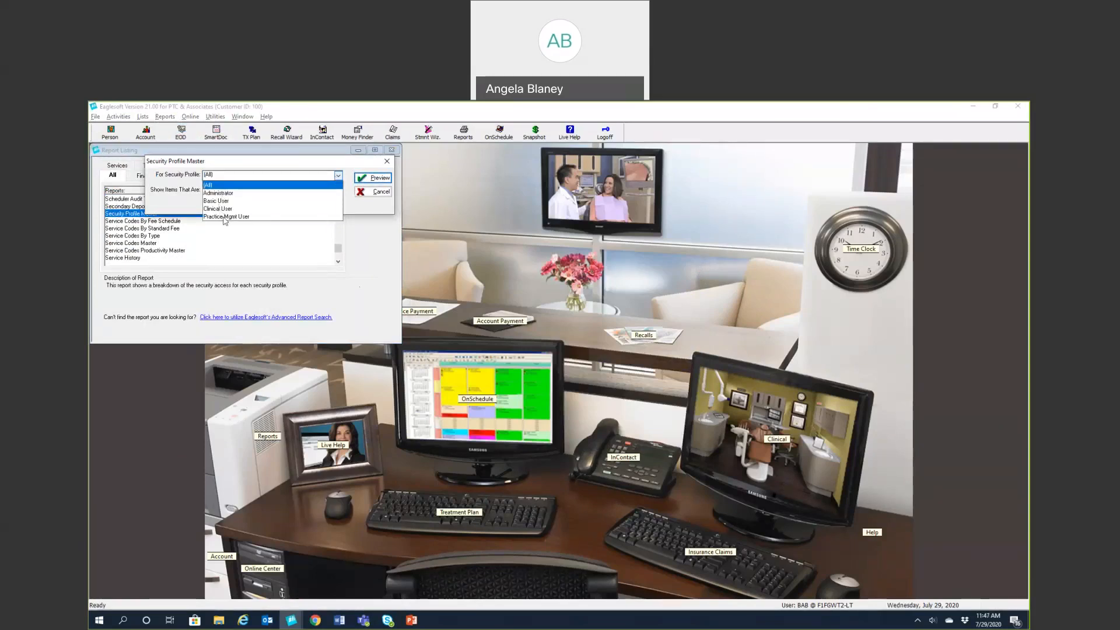
pyautogui.click(314, 173)
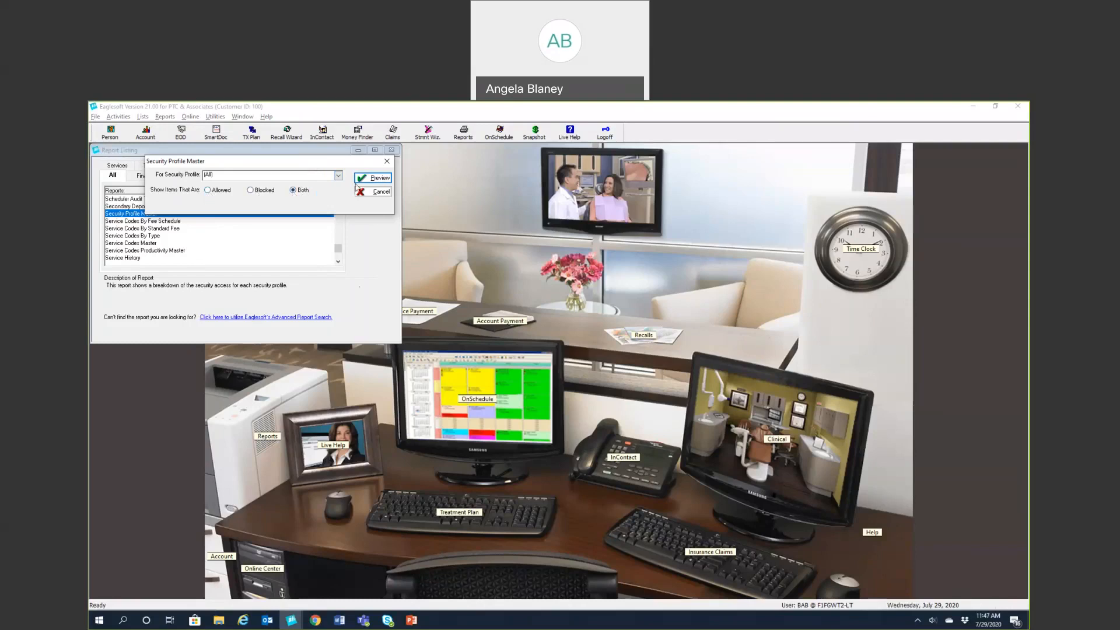
# Preview the 72-page Security Profile Access report, then close the preview and the report options
pyautogui.click(375, 179)
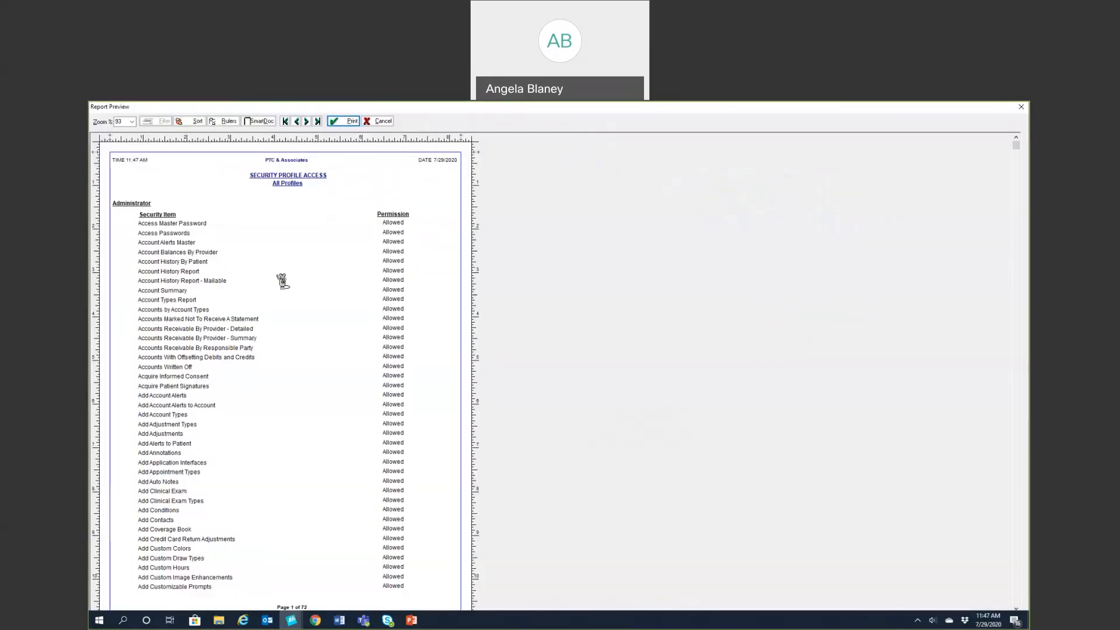
pyautogui.scroll(-13, 283, 281)
pyautogui.scroll(13, 283, 281)
pyautogui.click(382, 122)
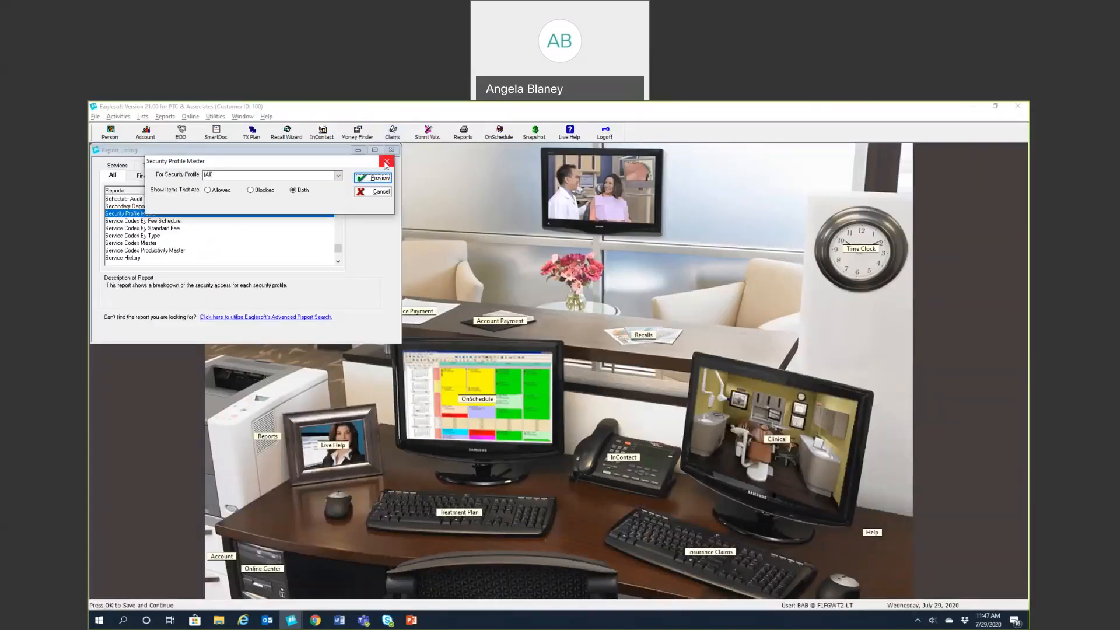
pyautogui.click(386, 162)
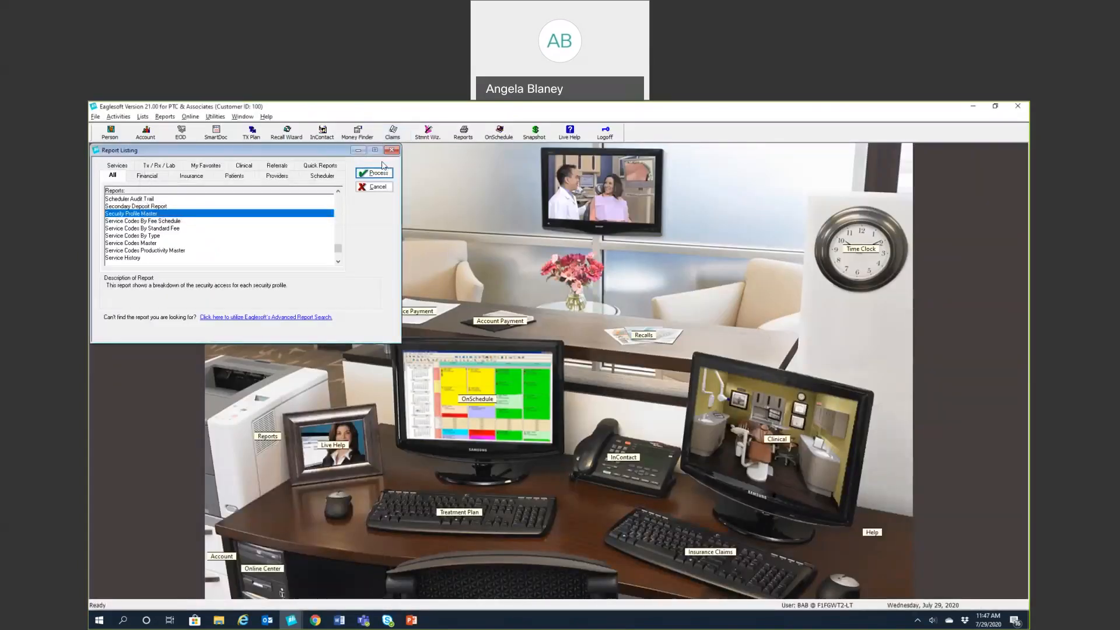
# Close Report Listing and bring up Lists > Providers / Staff
pyautogui.click(391, 151)
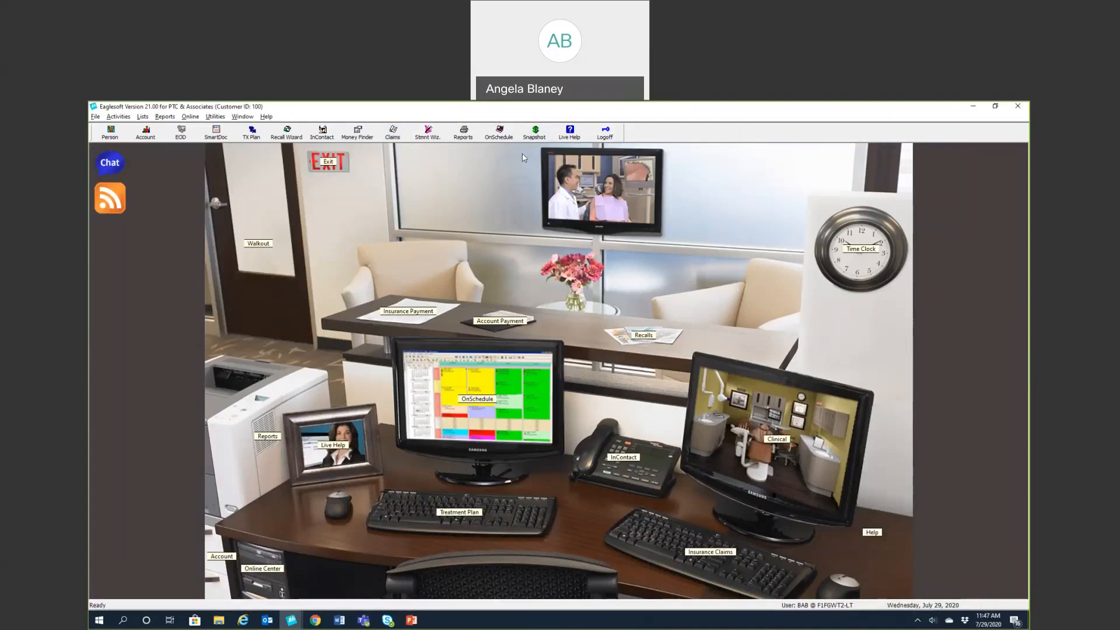
pyautogui.click(143, 117)
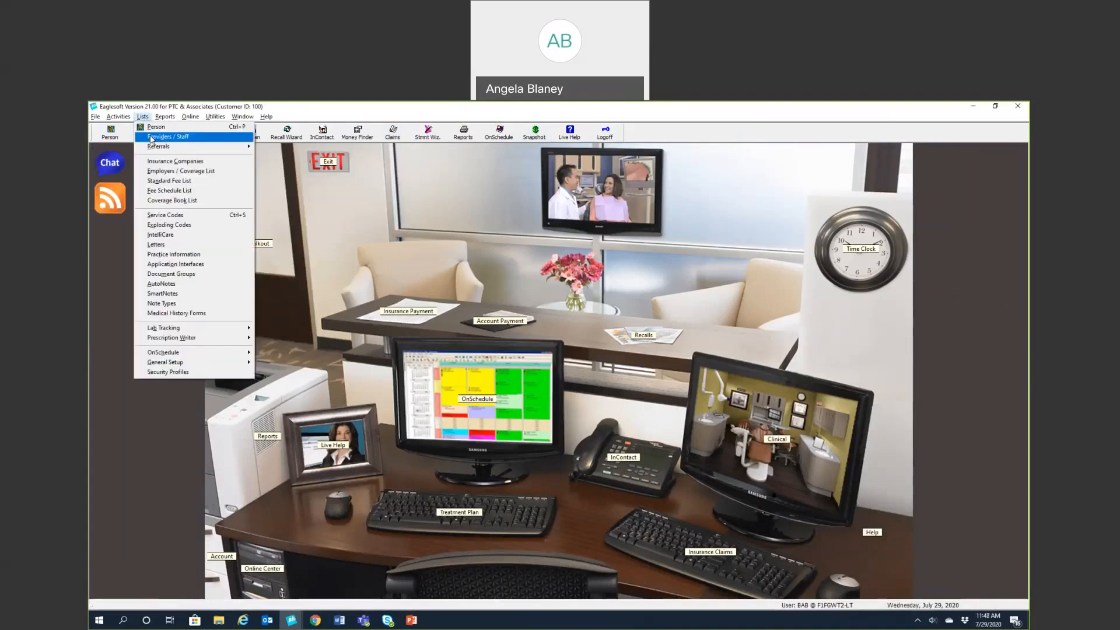
pyautogui.click(168, 136)
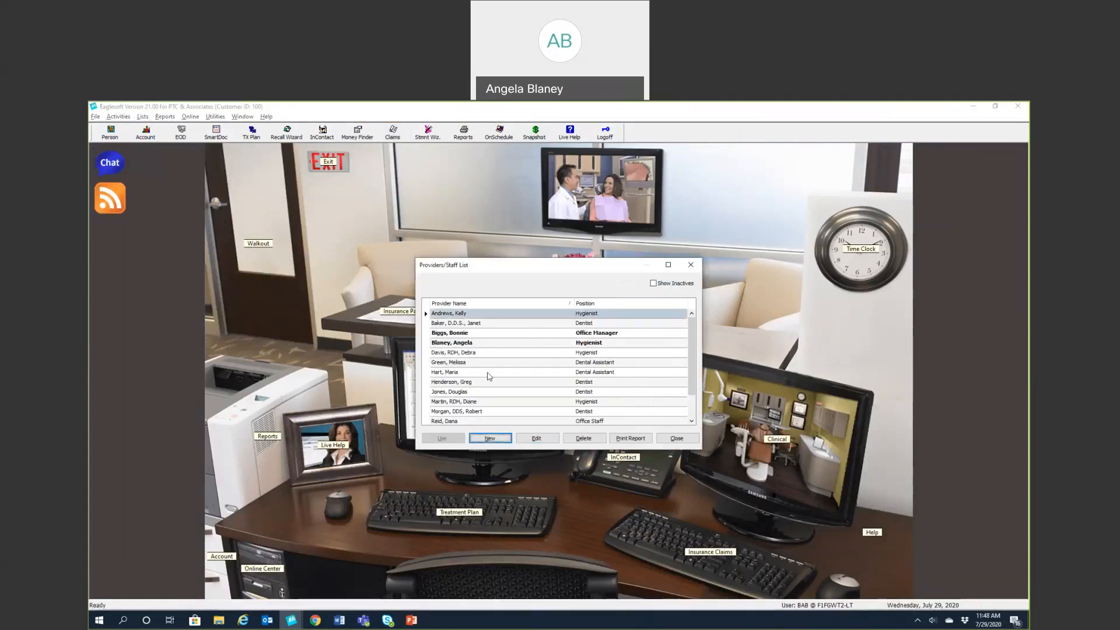
# Start a new provider/staff record and enter the staff member's ID, first name and last name
pyautogui.click(484, 443)
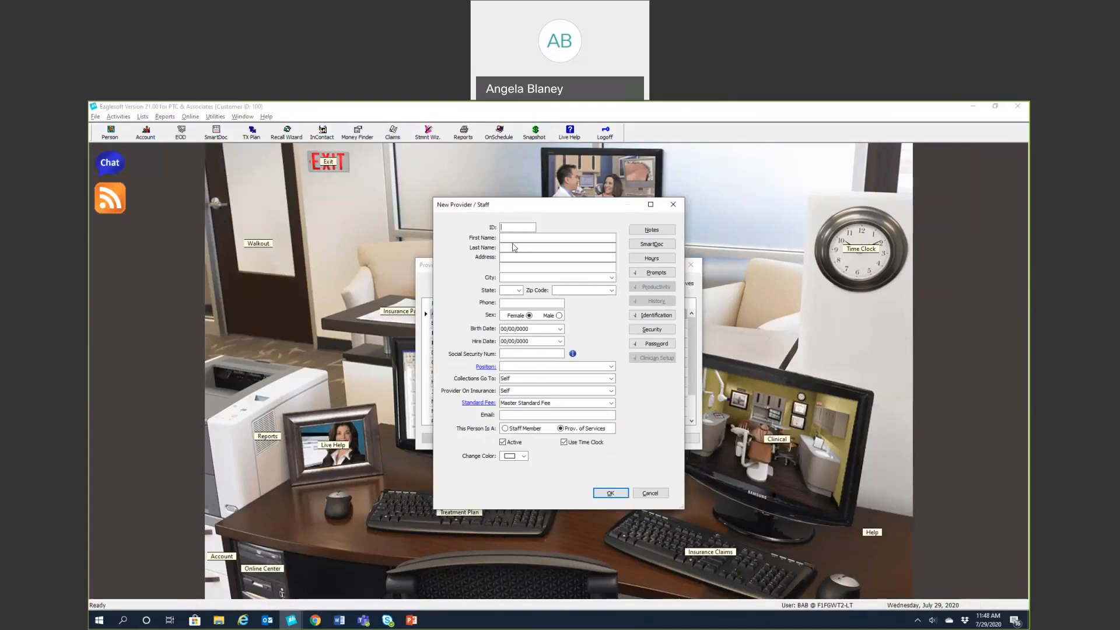
pyautogui.write('RB')
pyautogui.click(523, 238)
pyautogui.click(521, 248)
# Set sex to Male, hire date 7/29/2020, position Dental Assistant, and mark as Staff Member
pyautogui.click(558, 316)
pyautogui.click(559, 343)
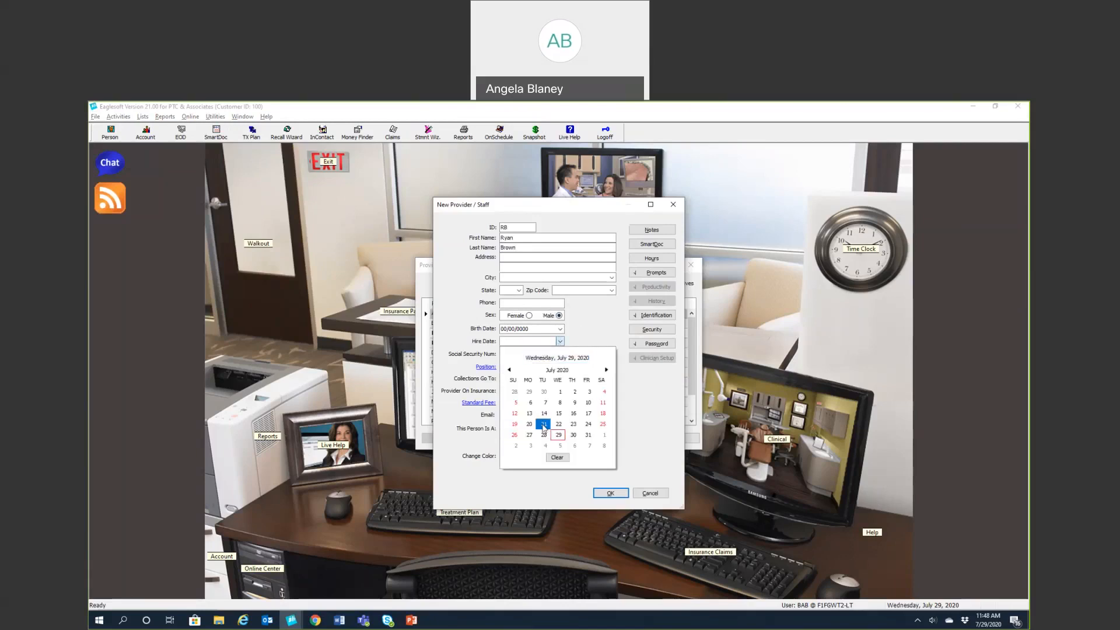
pyautogui.click(558, 436)
pyautogui.click(578, 367)
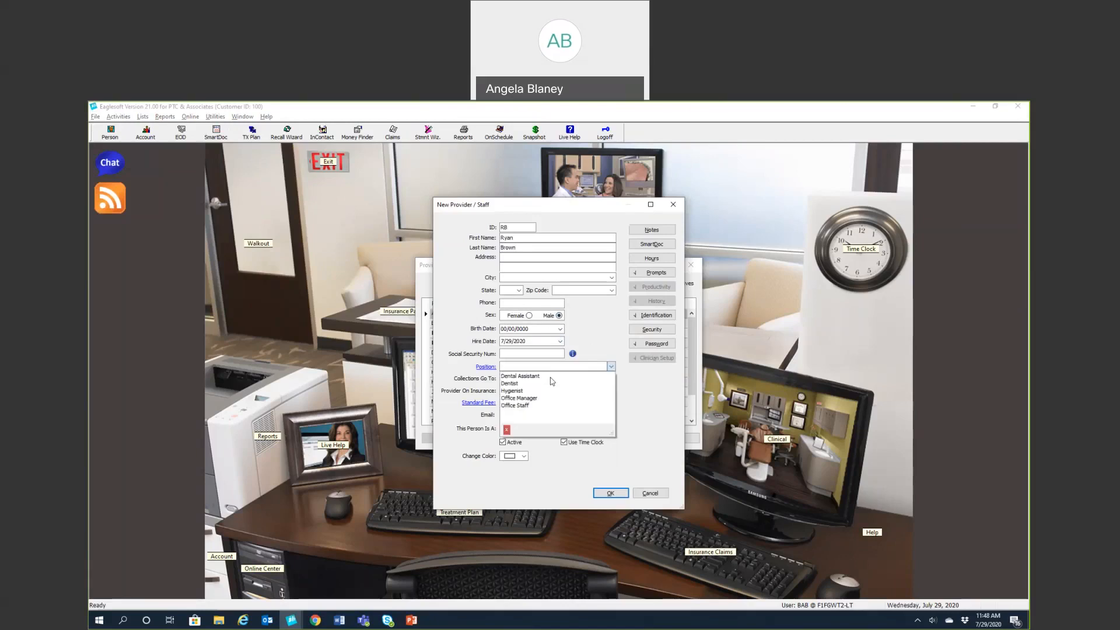
pyautogui.click(538, 381)
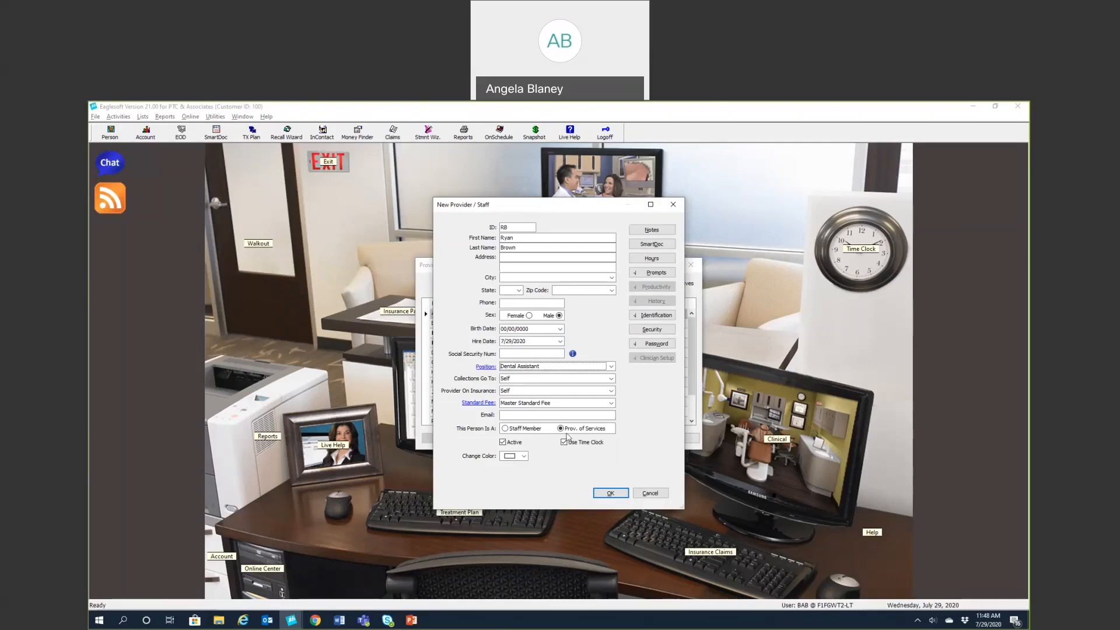
pyautogui.click(505, 429)
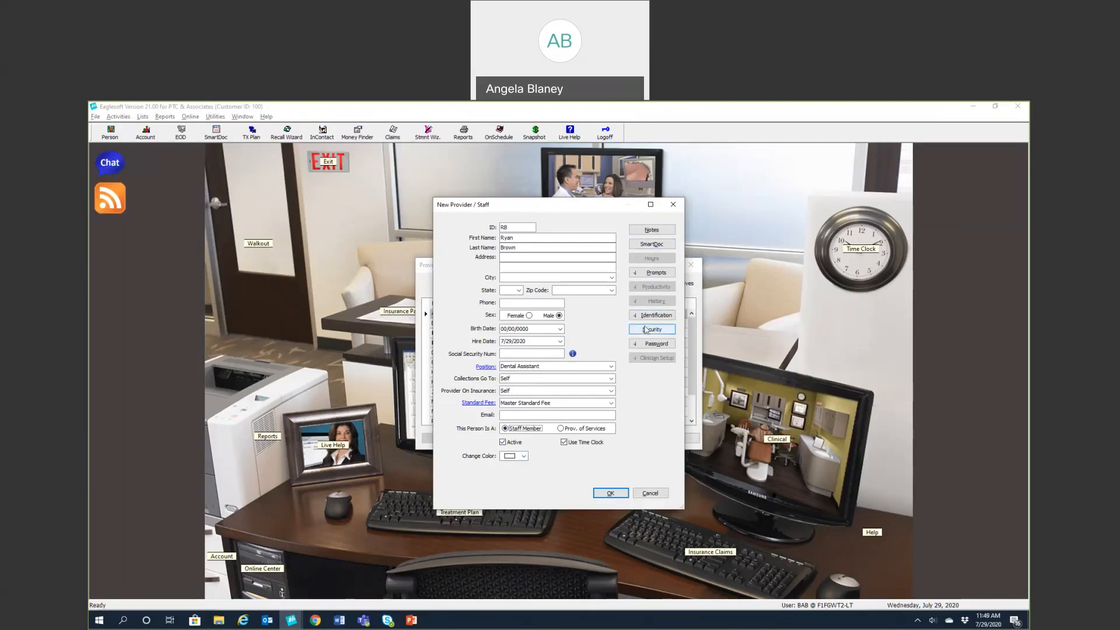
# Enter the staff member's password and fill in three security questions and answers
pyautogui.click(652, 344)
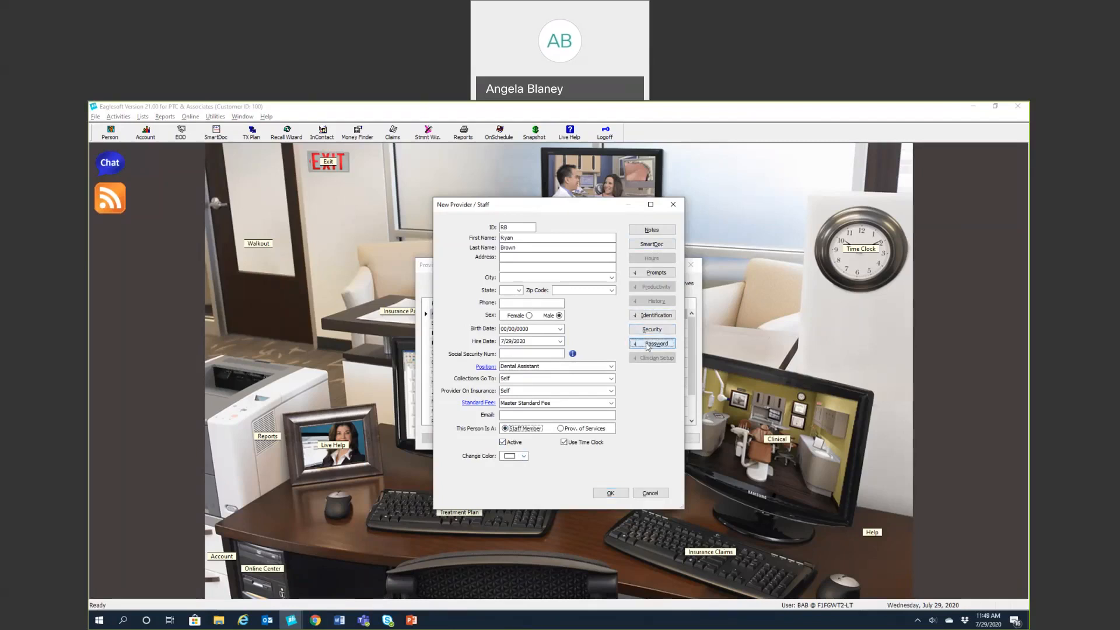
pyautogui.write('*********')
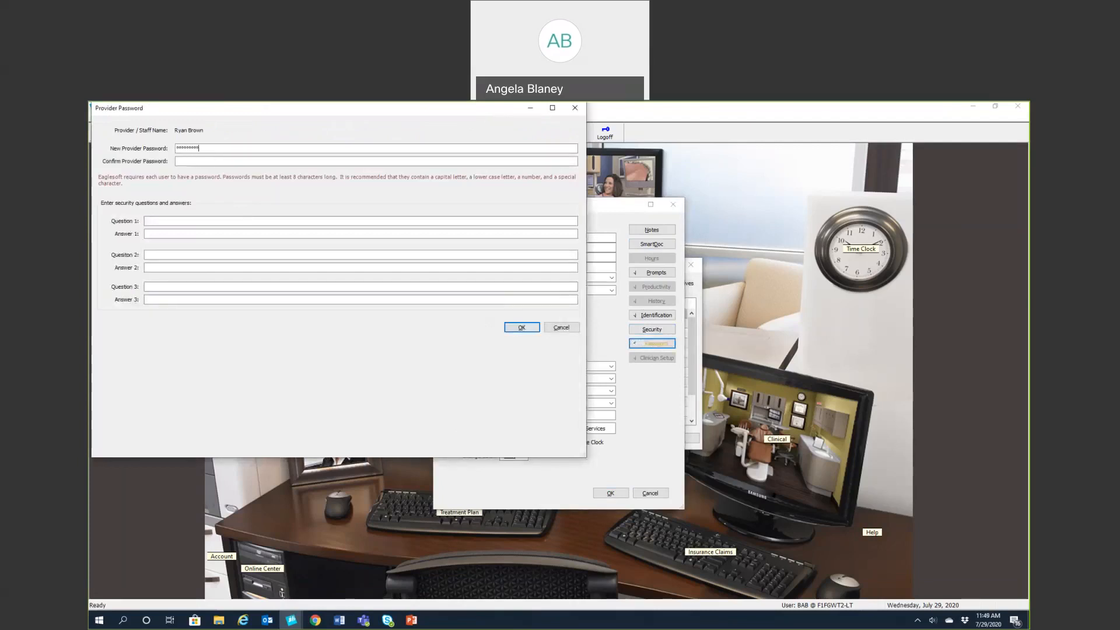
pyautogui.write('*******')
pyautogui.click(158, 221)
pyautogui.write('1')
pyautogui.click(159, 255)
pyautogui.write('1')
pyautogui.click(155, 267)
pyautogui.write('1')
pyautogui.click(155, 286)
pyautogui.write('1')
pyautogui.click(154, 299)
pyautogui.write('1')
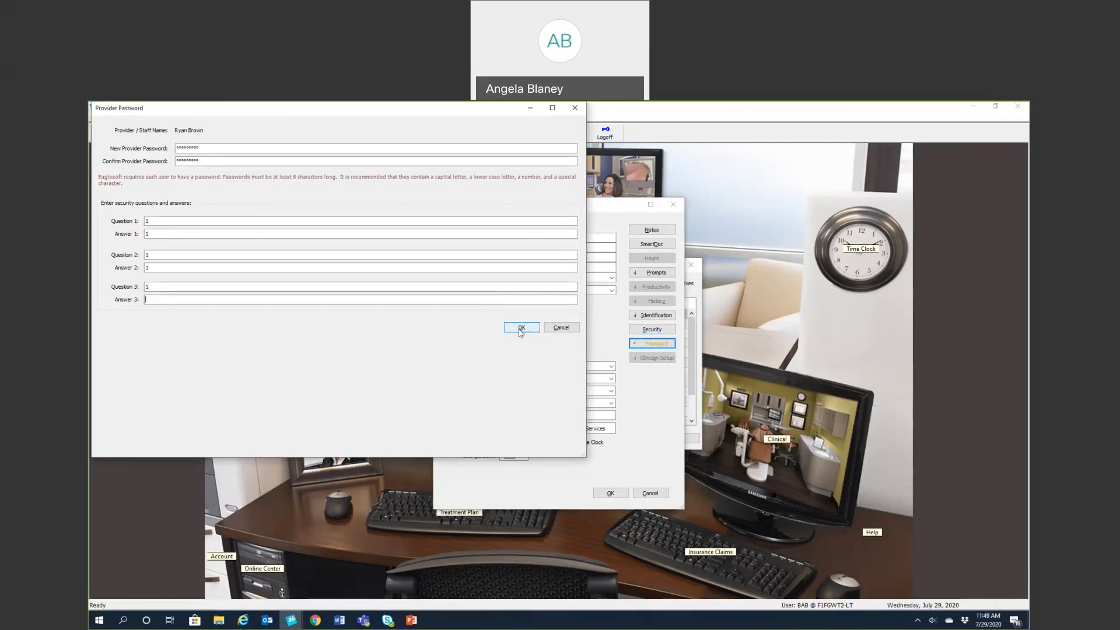
# Save the password settings and the new staff member to reach their security access
pyautogui.click(519, 327)
pyautogui.click(651, 330)
pyautogui.click(642, 319)
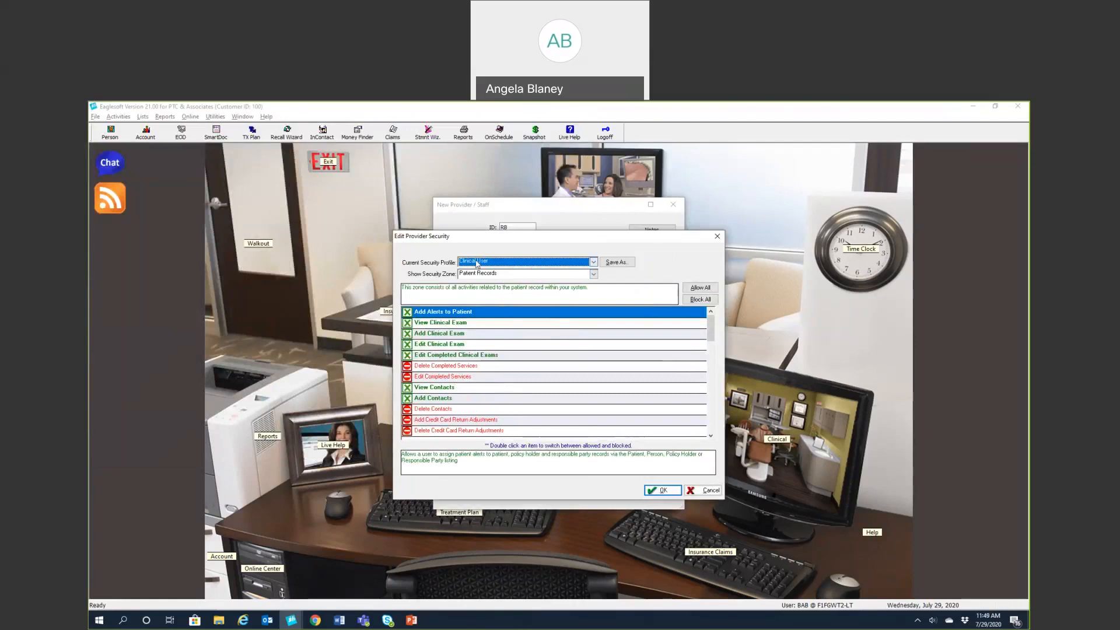
# Accept Clinical User security access, save the Dental Assistant to the staff list, and close the list
pyautogui.click(671, 491)
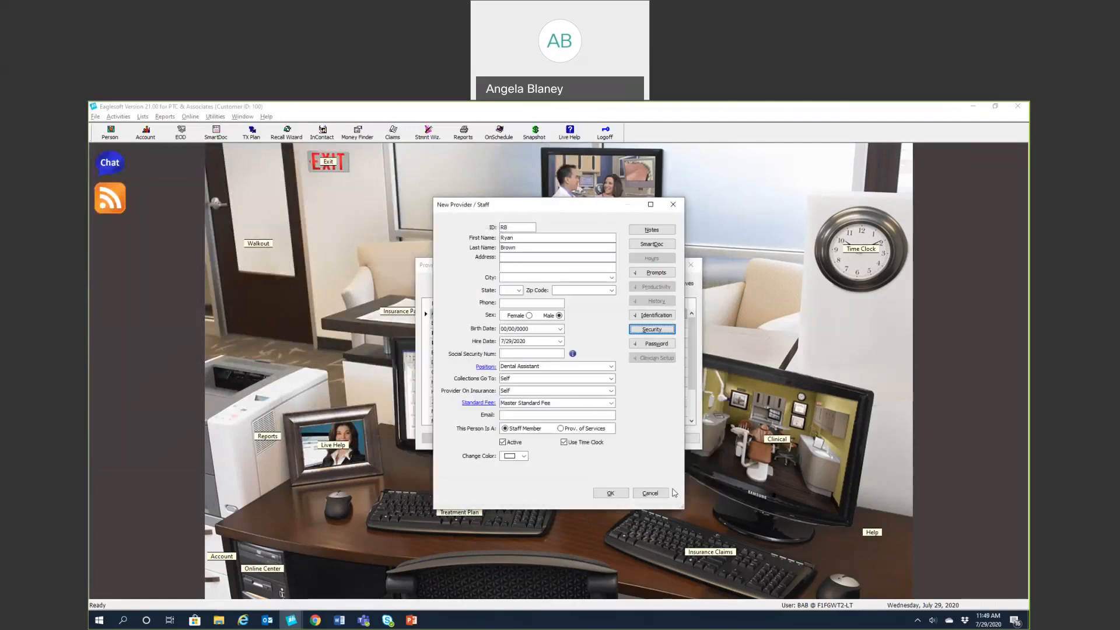
pyautogui.click(610, 493)
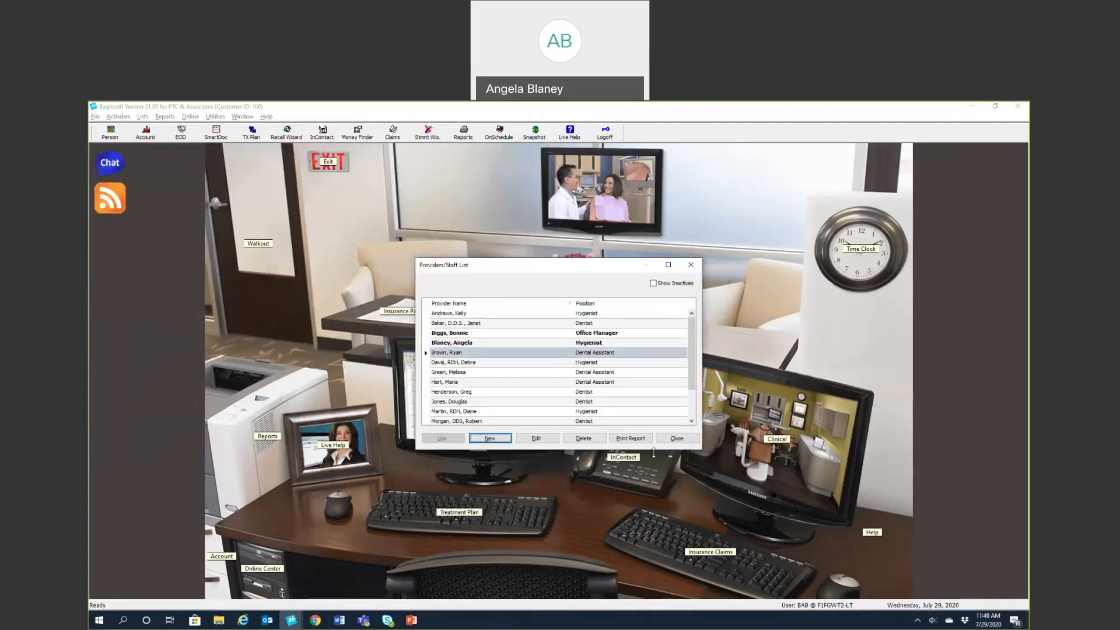
pyautogui.click(676, 441)
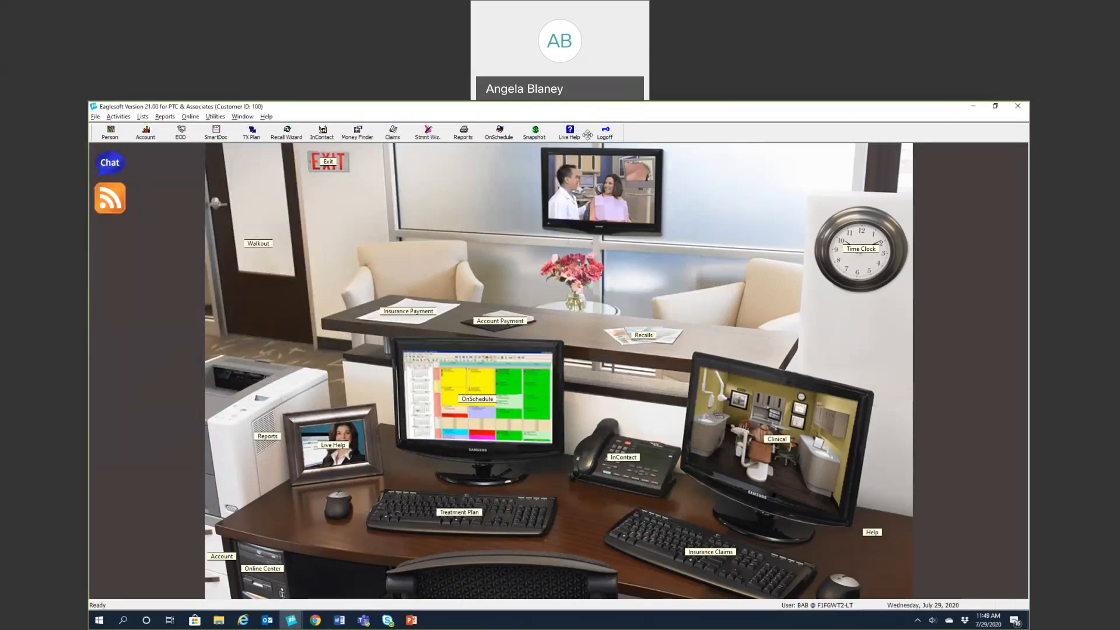
pyautogui.click(607, 116)
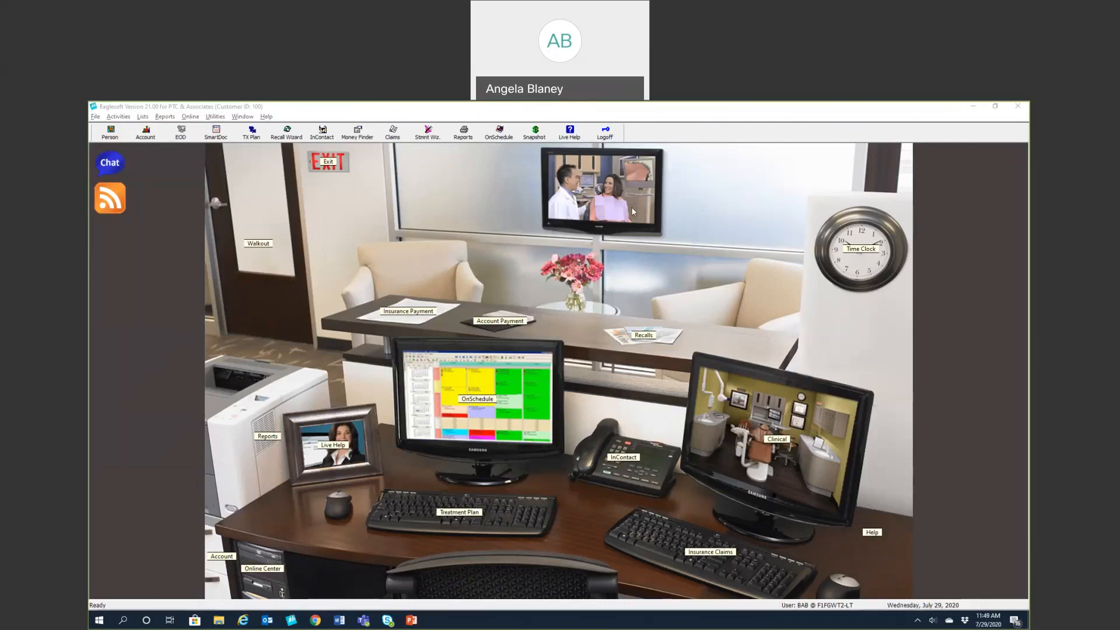